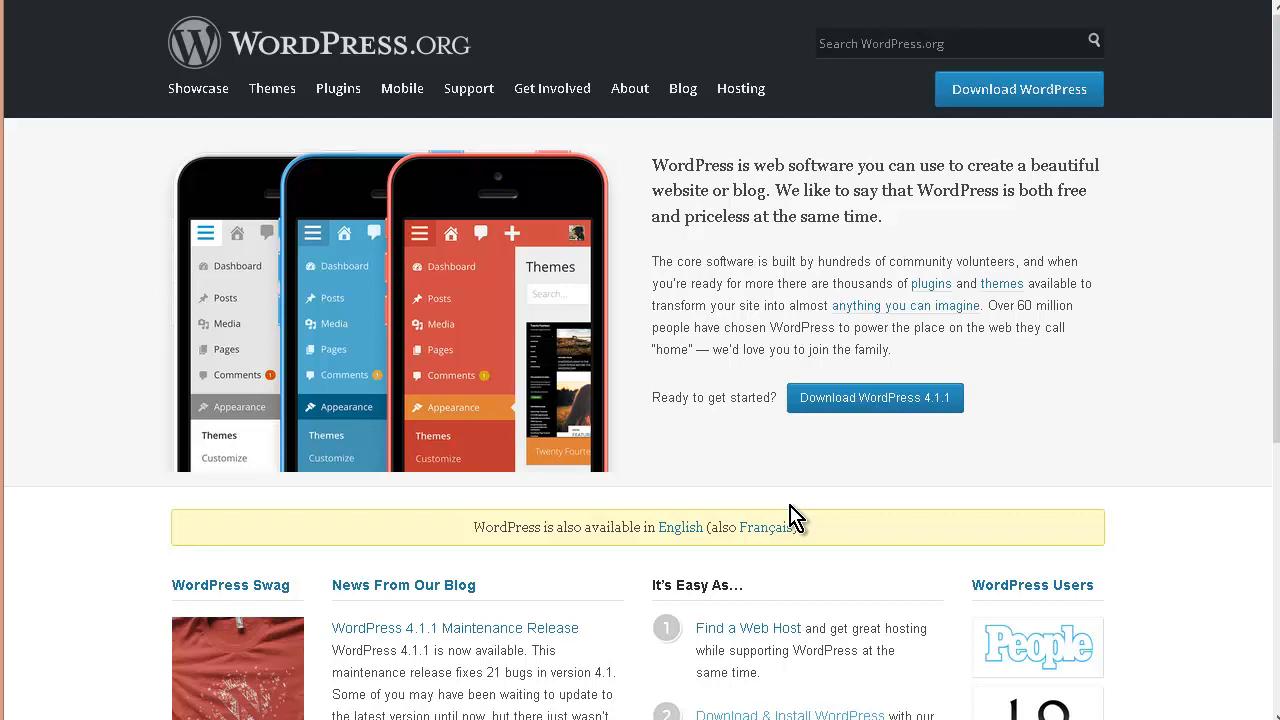
Download the WordPress 4.1.1 zip package from WordPress.org and save the file.
left_click(891, 399)
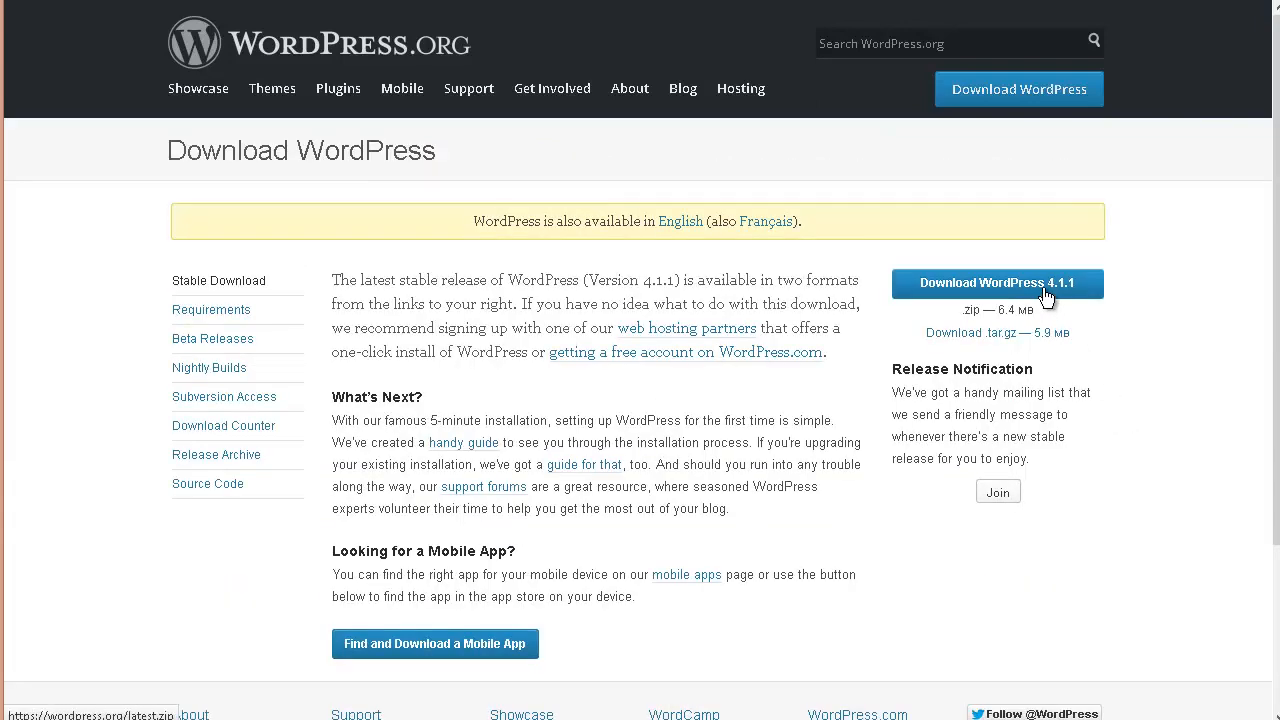
left_click(1046, 290)
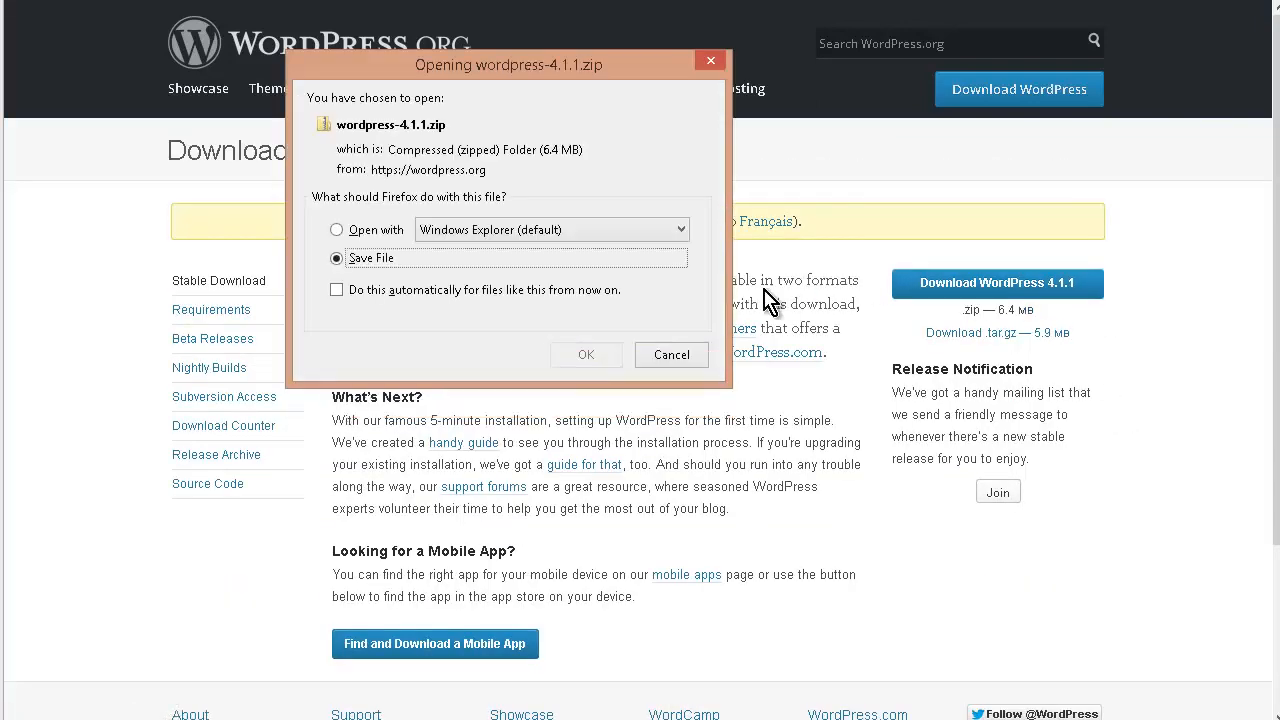
left_click(585, 358)
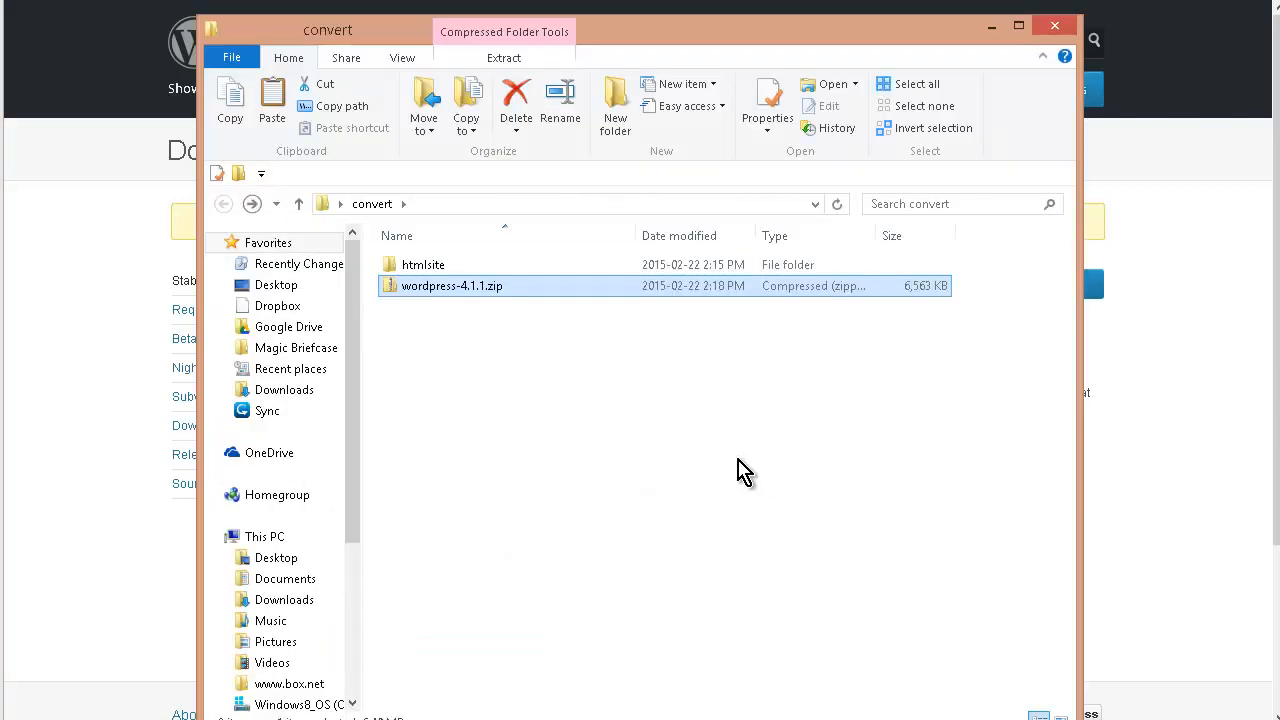
Extract wordpress-4.1.1.zip with 7-Zip into a wordpress-4.1.1 folder inside the convert folder, keeping full pathnames.
left_click(525, 378)
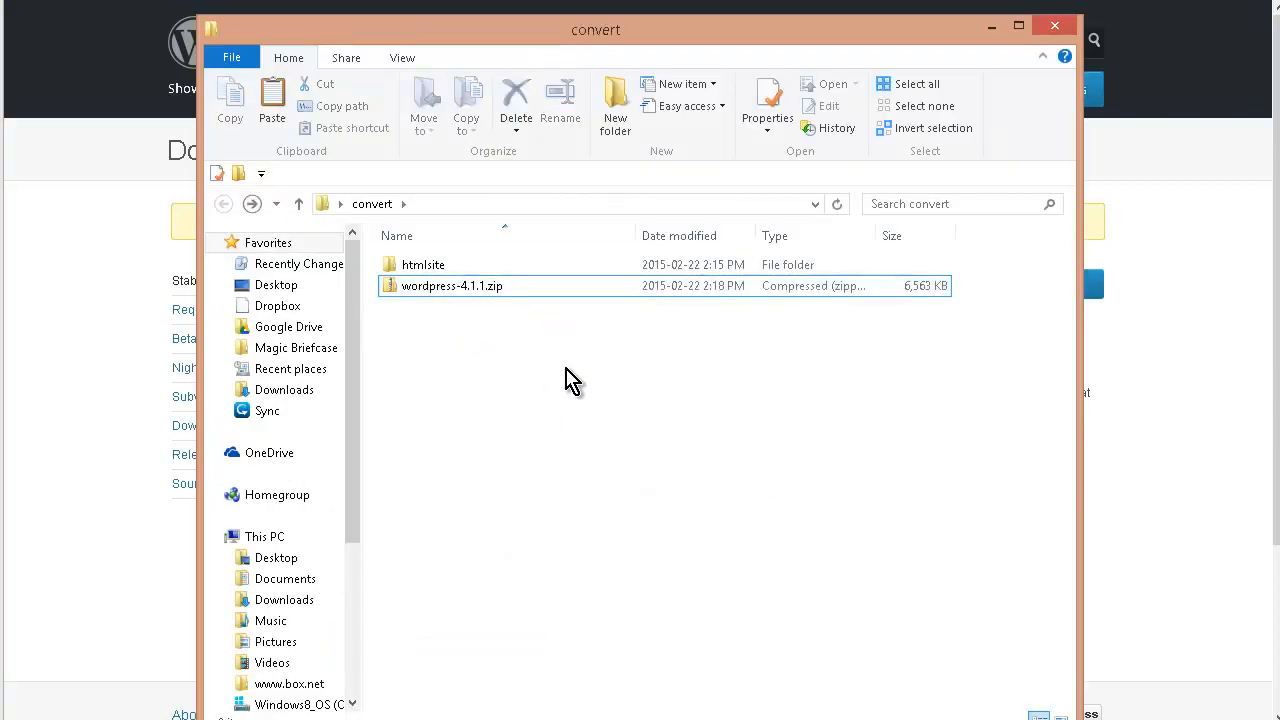
left_click(432, 265)
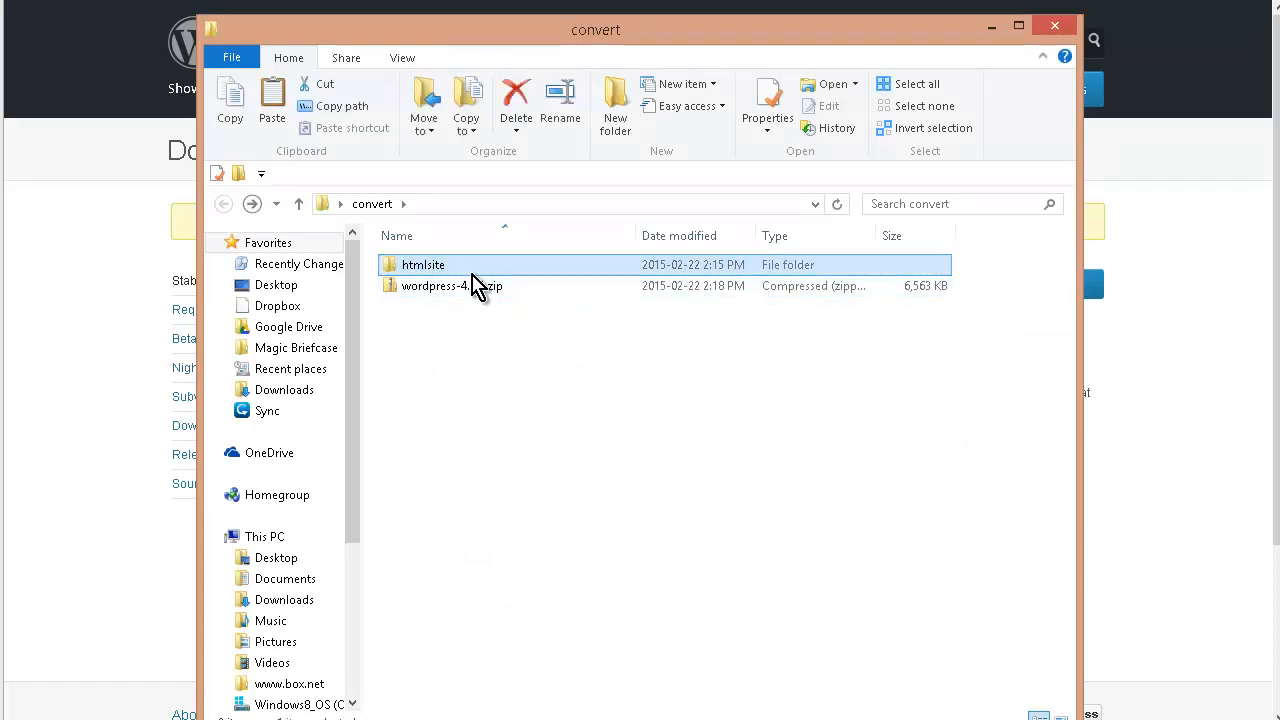
left_click(474, 289)
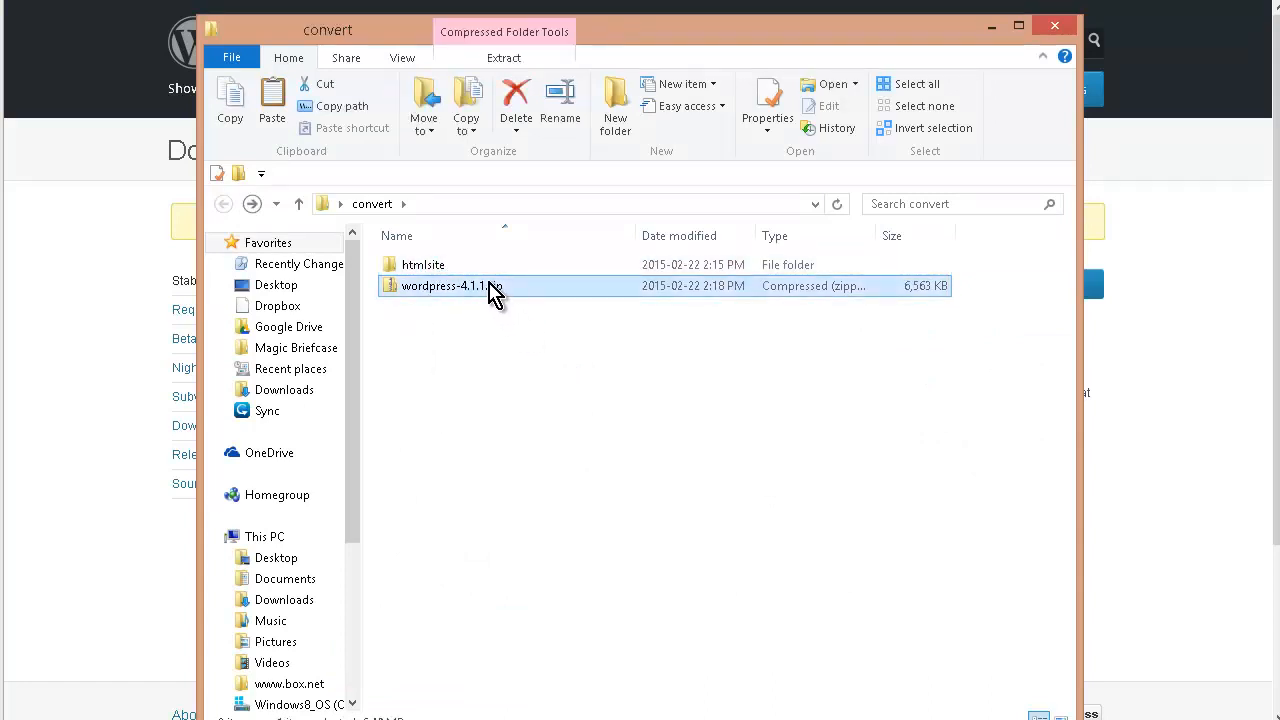
right_click(490, 288)
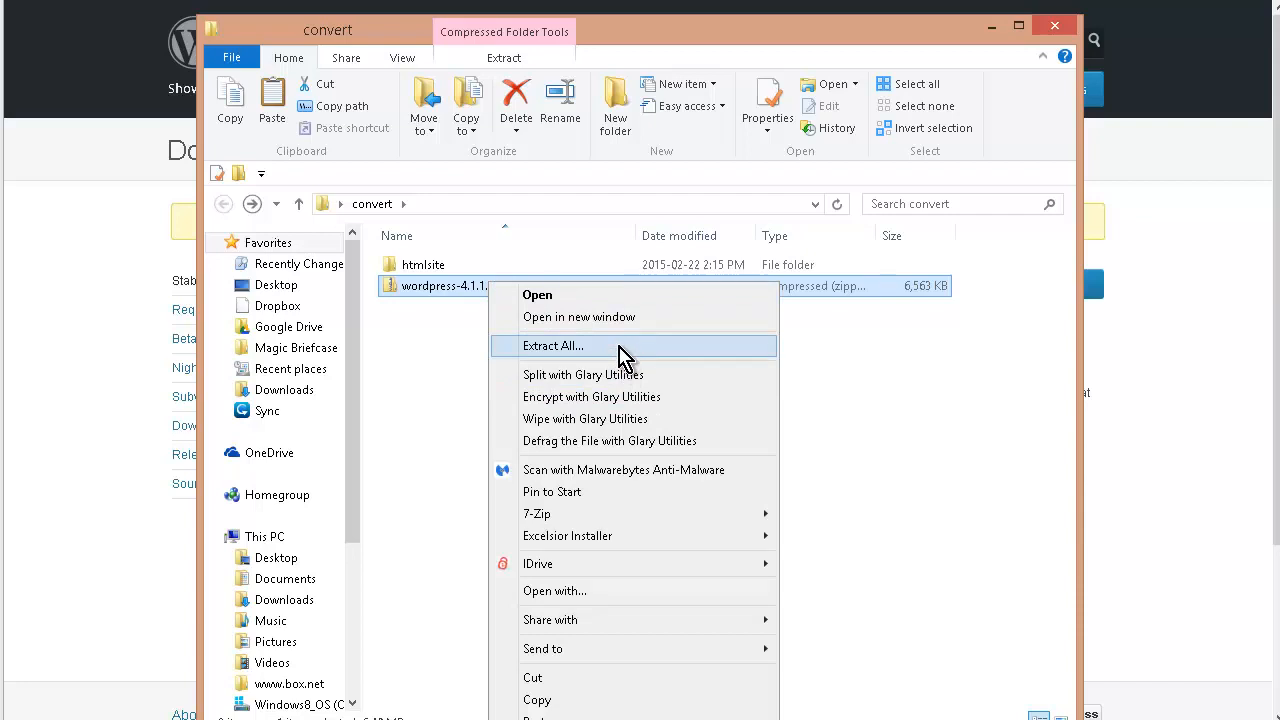
mouse_move(617, 521)
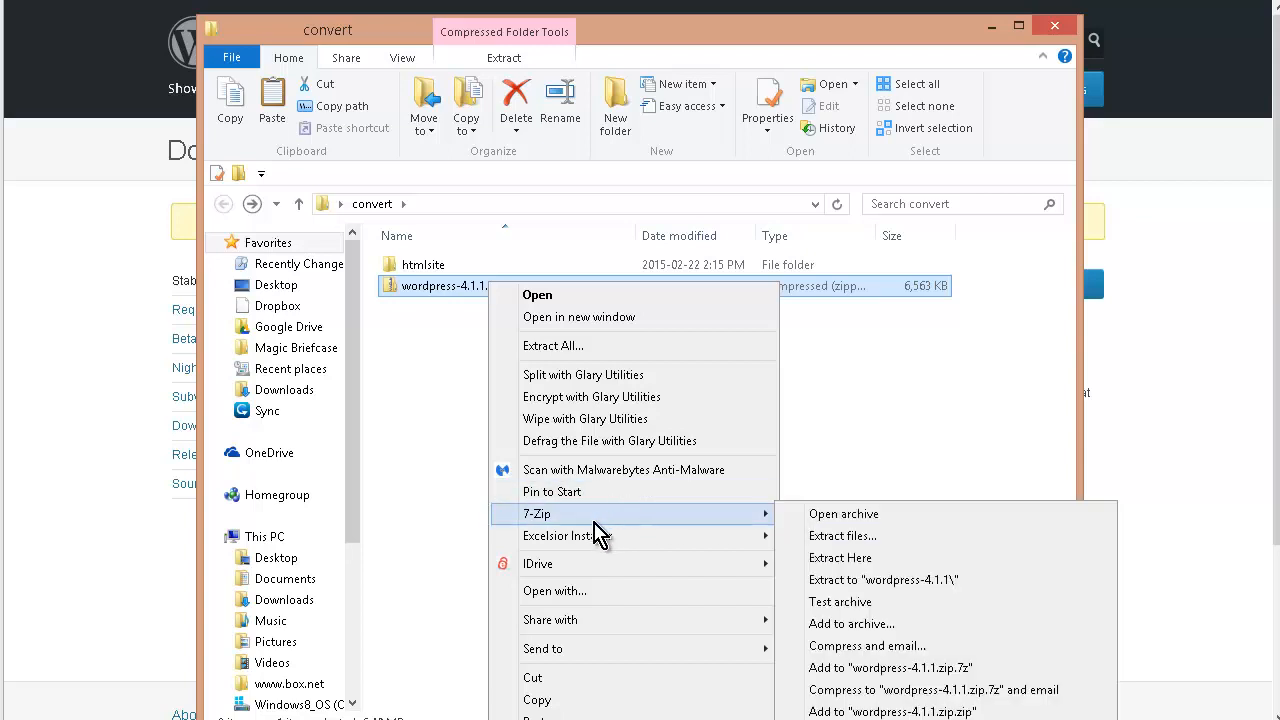
left_click(899, 540)
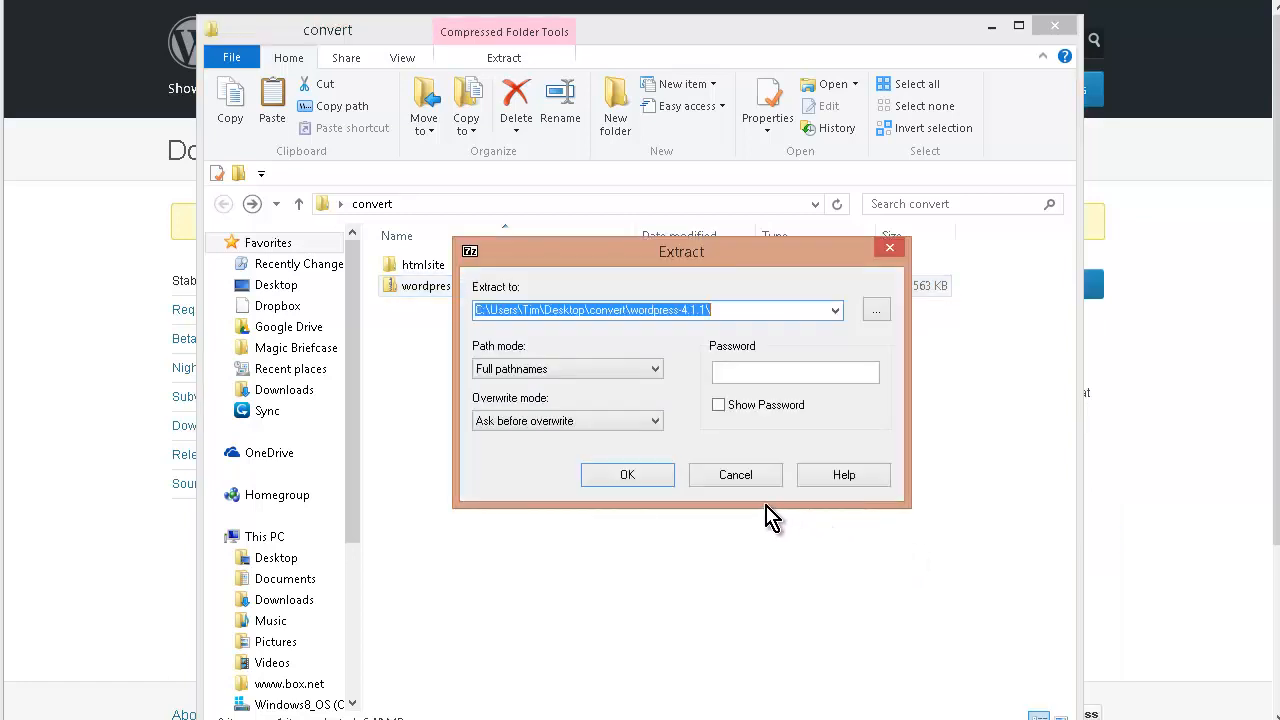
left_click(618, 479)
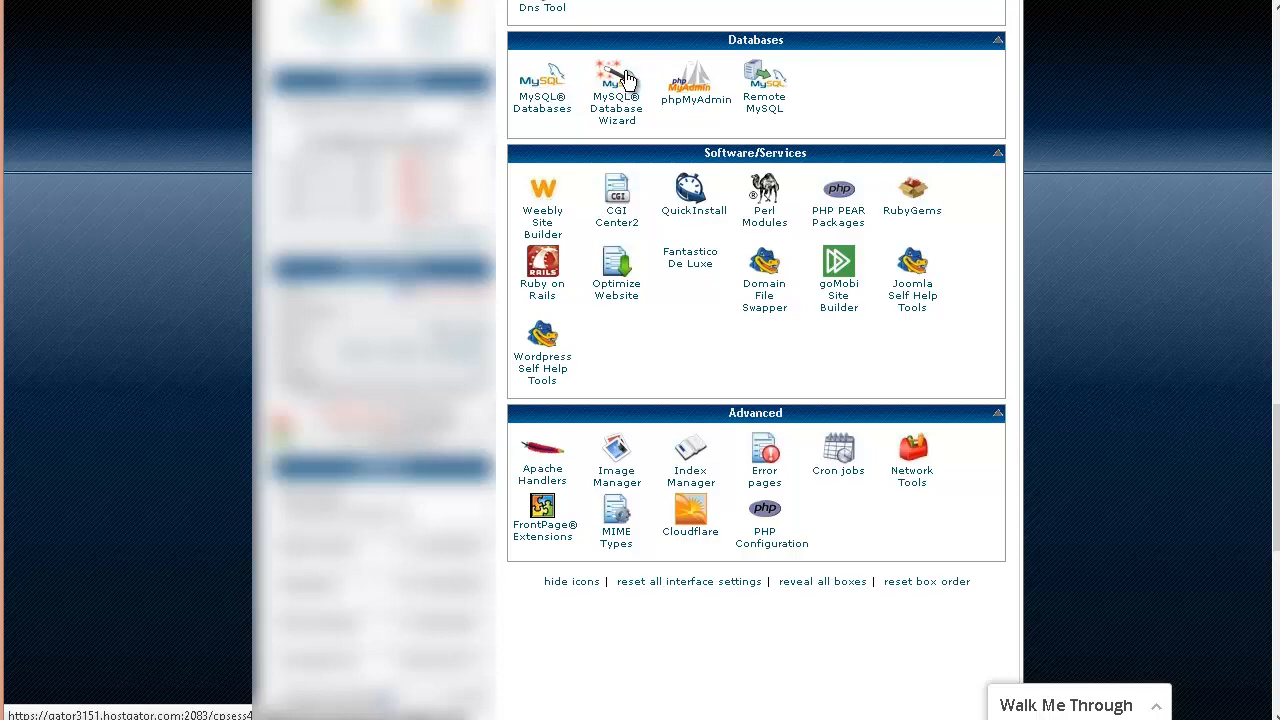
Create a new database with the name mysite in the MySQL Database Wizard.
left_click(697, 222)
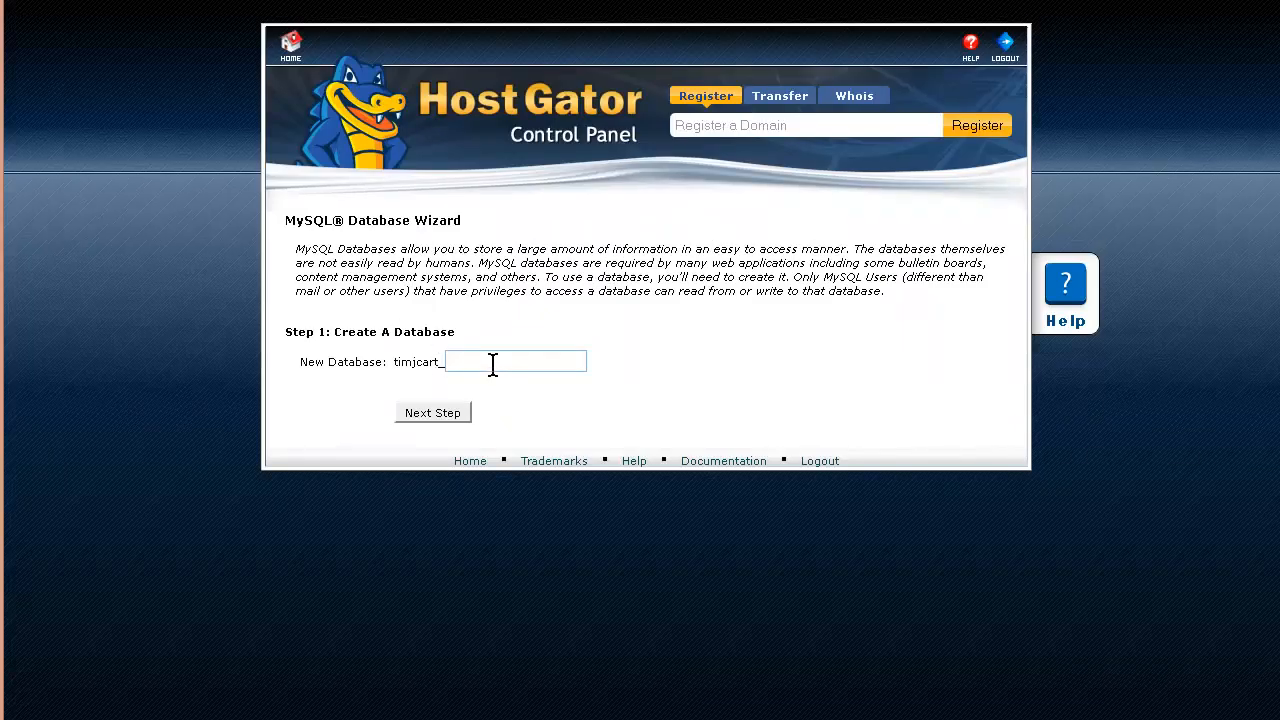
left_click(494, 362)
left_click(495, 361)
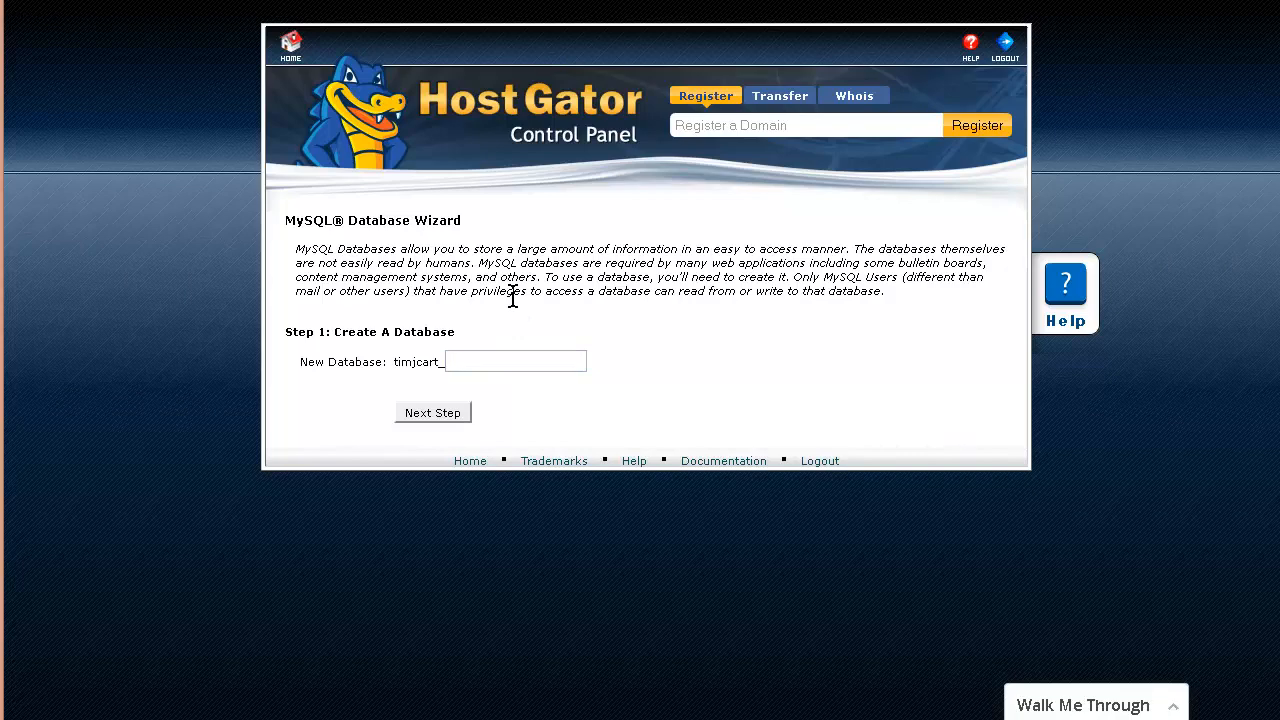
type("mysite")
left_click(426, 415)
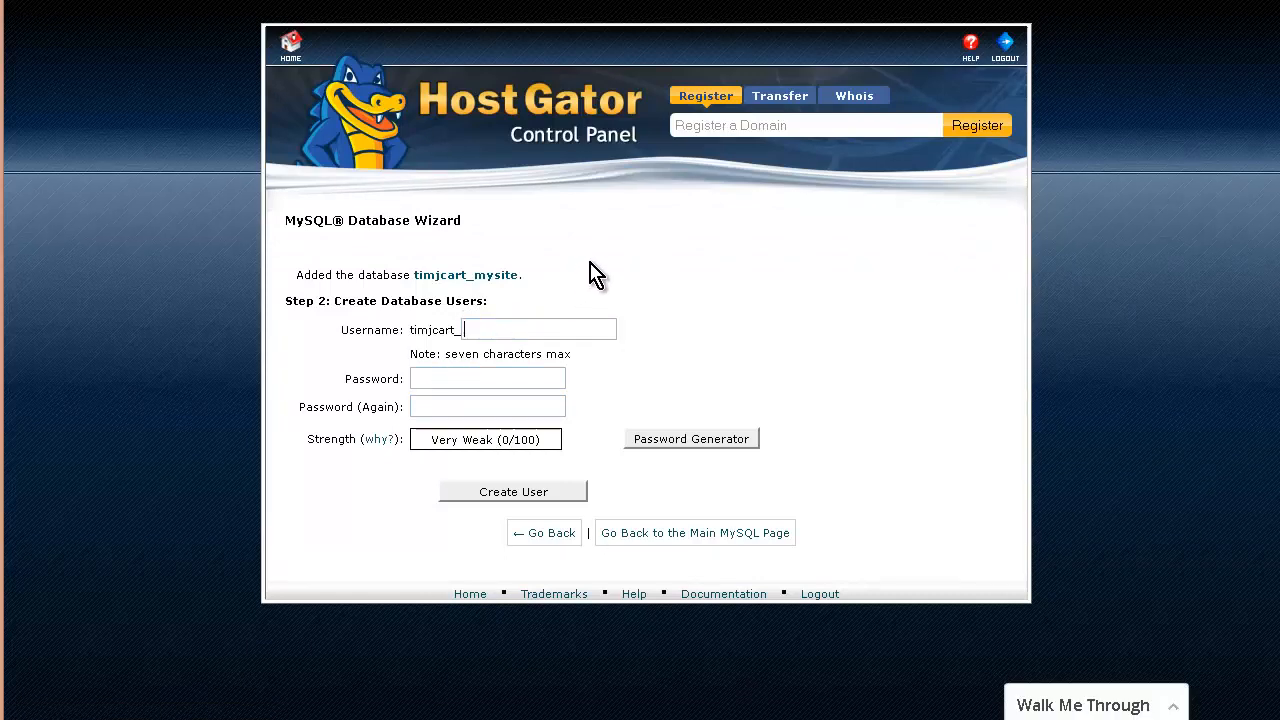
Enter mysite as the database username, then generate a password for it and copy that password.
type("mysite")
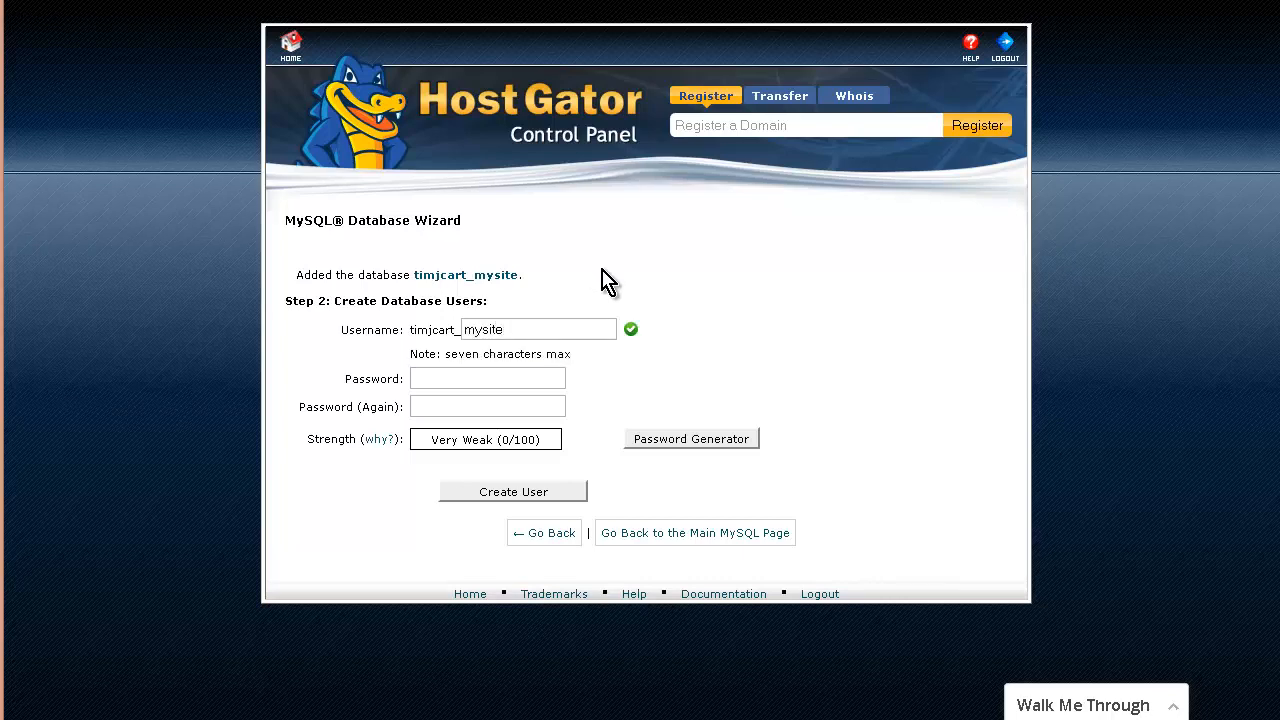
key("Tab")
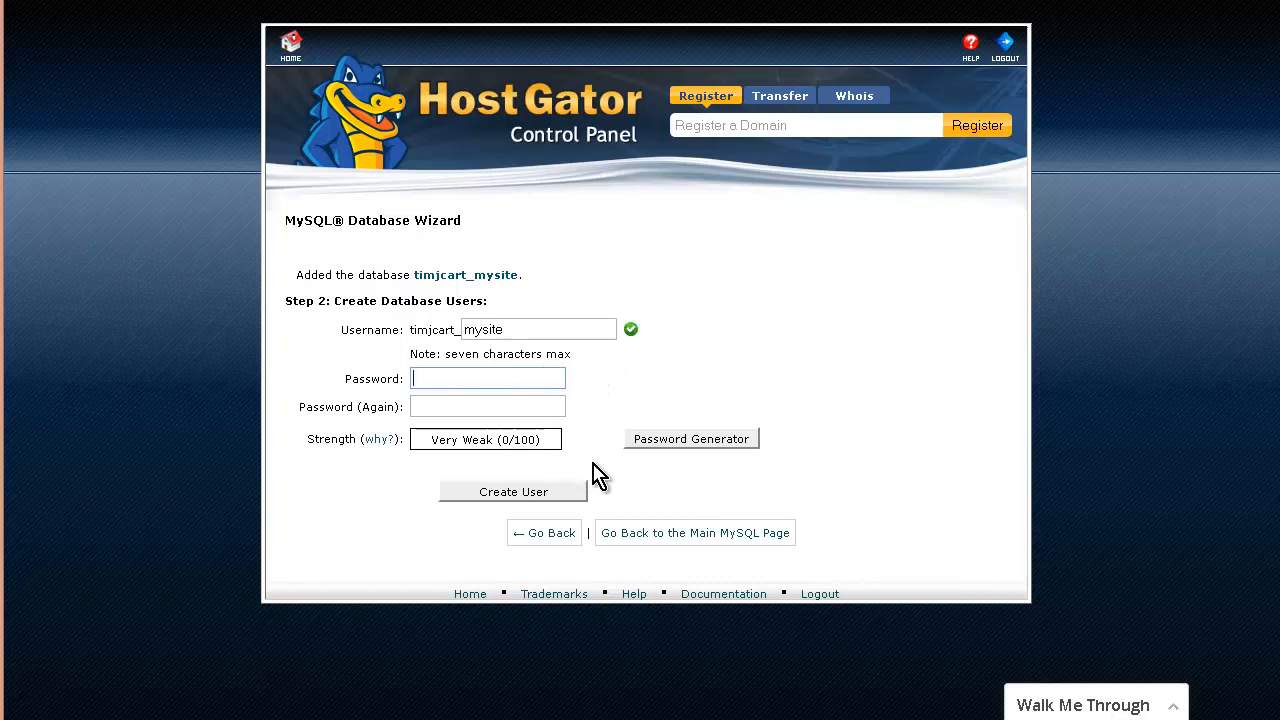
left_click(704, 449)
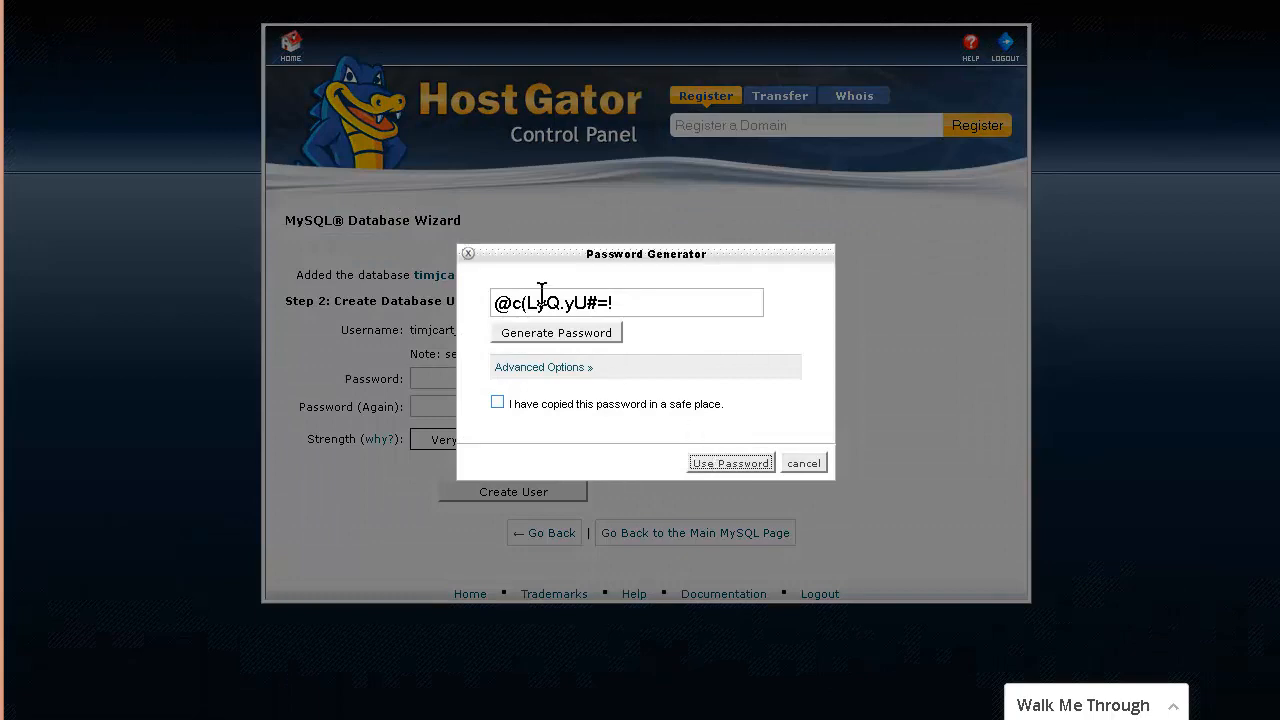
left_click(617, 303)
left_click_drag(617, 303, 496, 303)
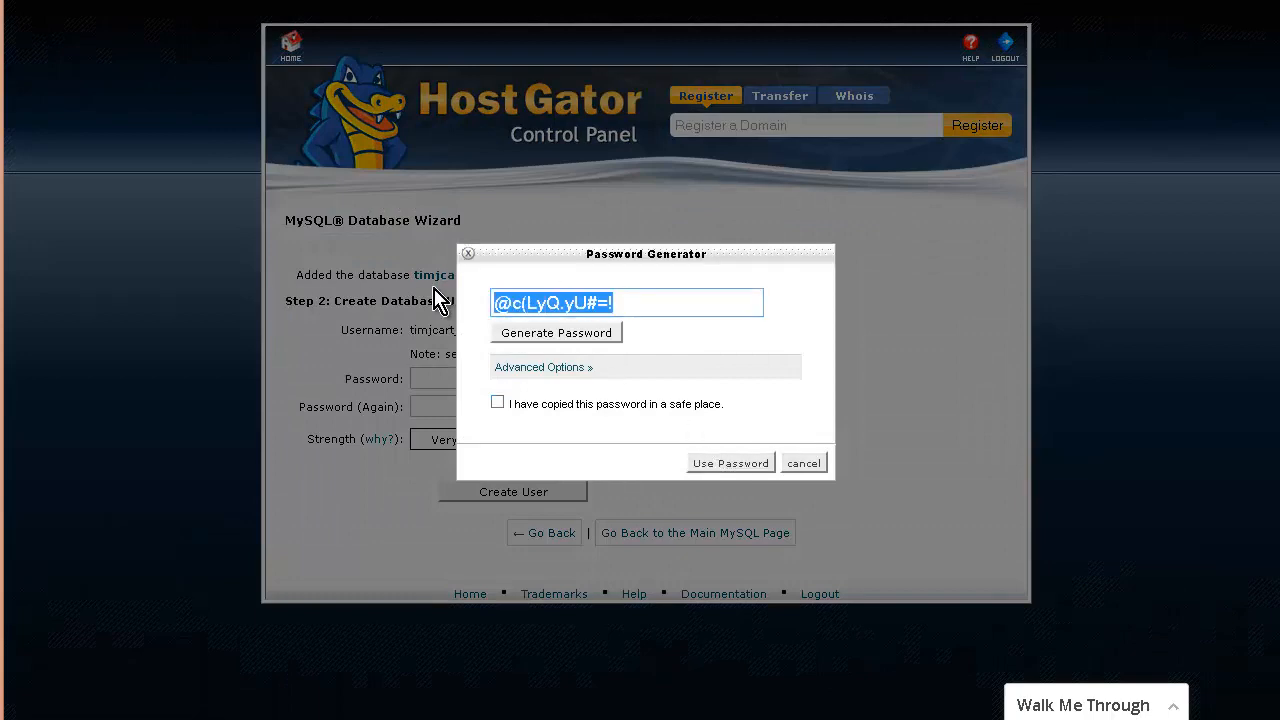
right_click(532, 292)
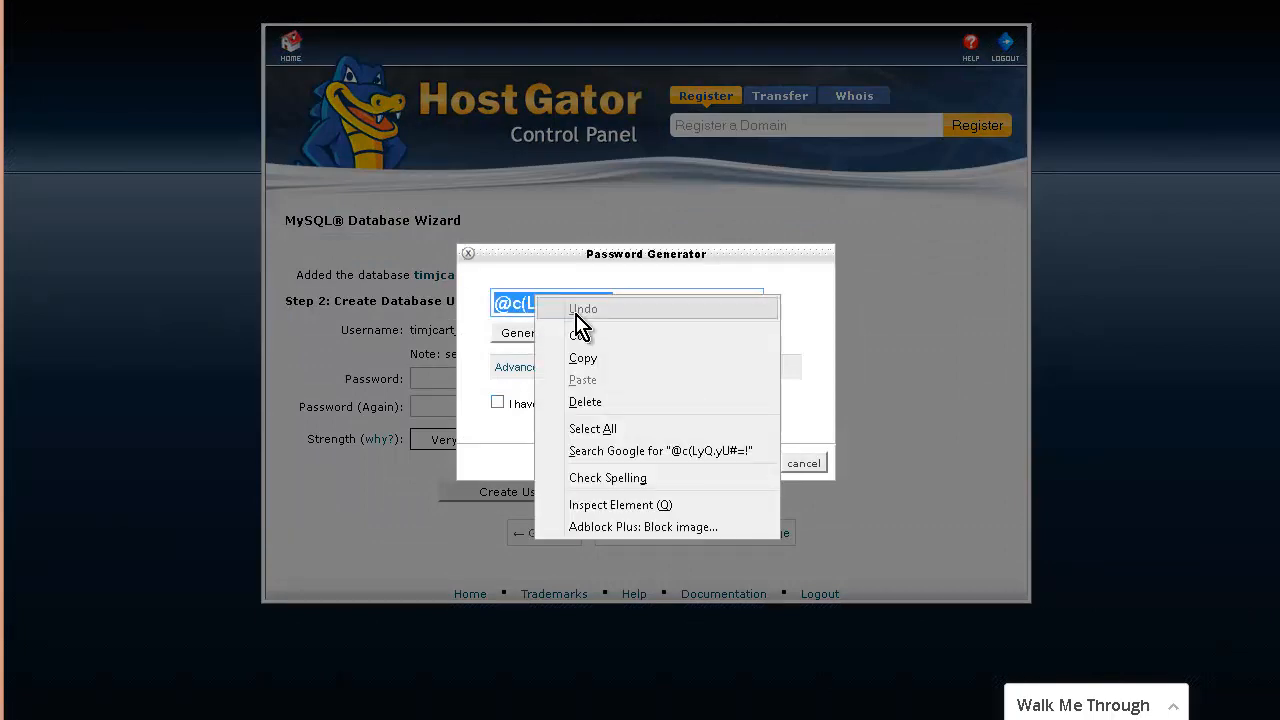
left_click(612, 362)
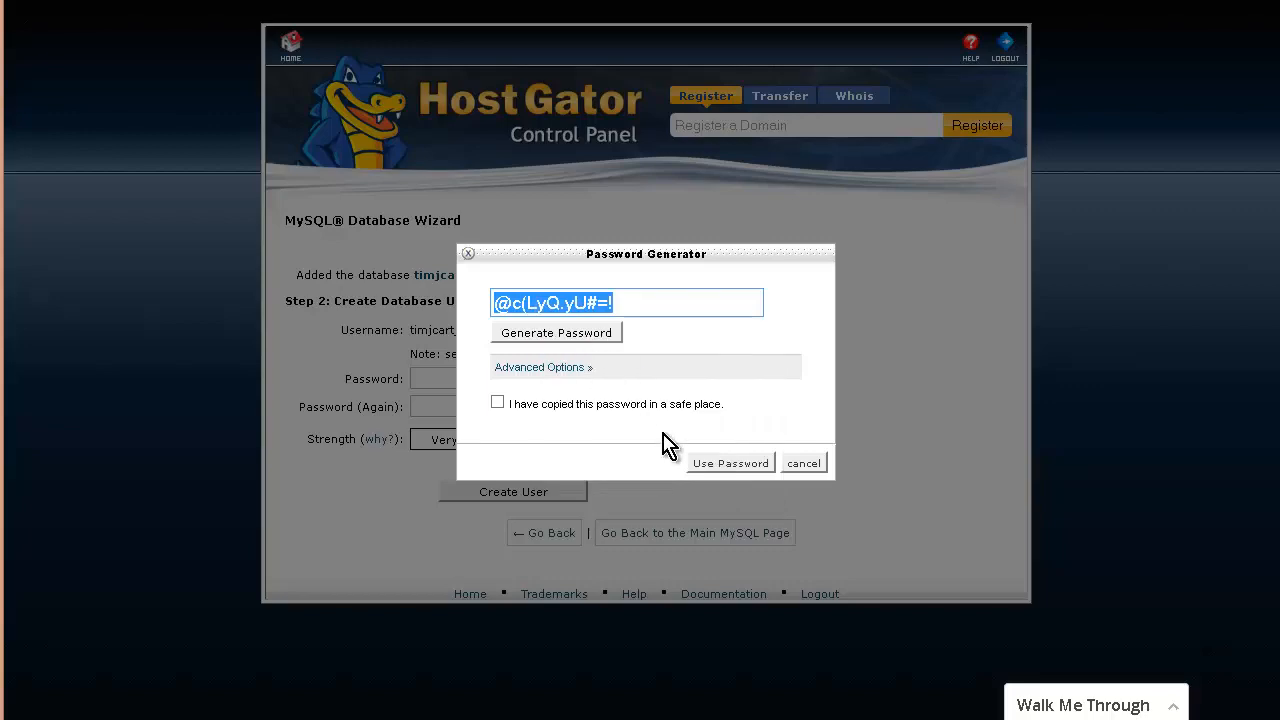
Acknowledge that the generated password is stored safely, use it in both password fields and create the database user.
left_click(498, 403)
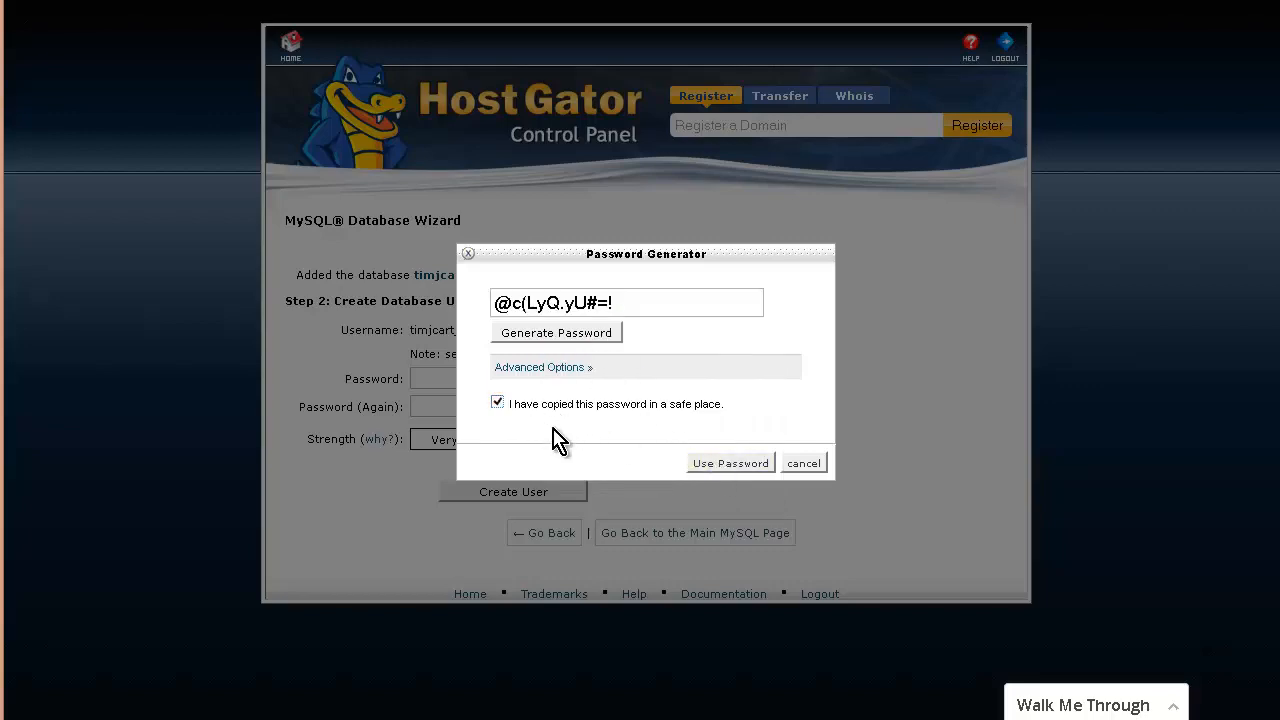
left_click(728, 468)
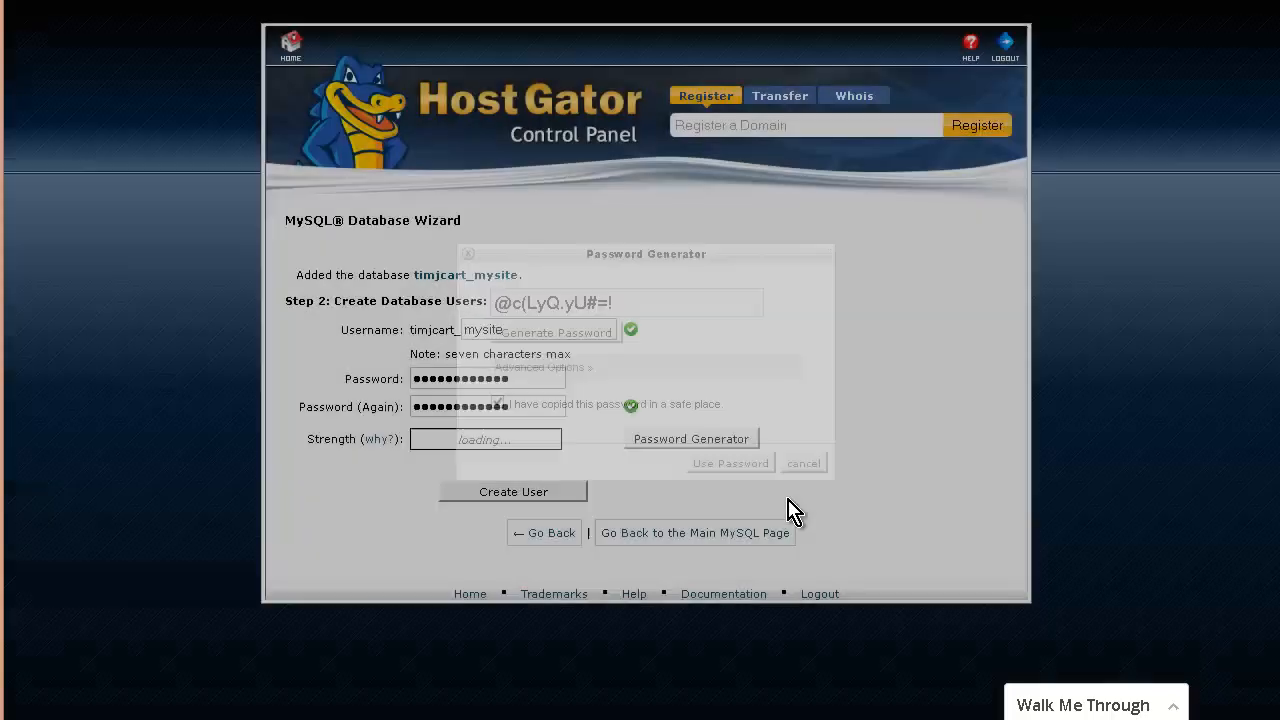
left_click(512, 490)
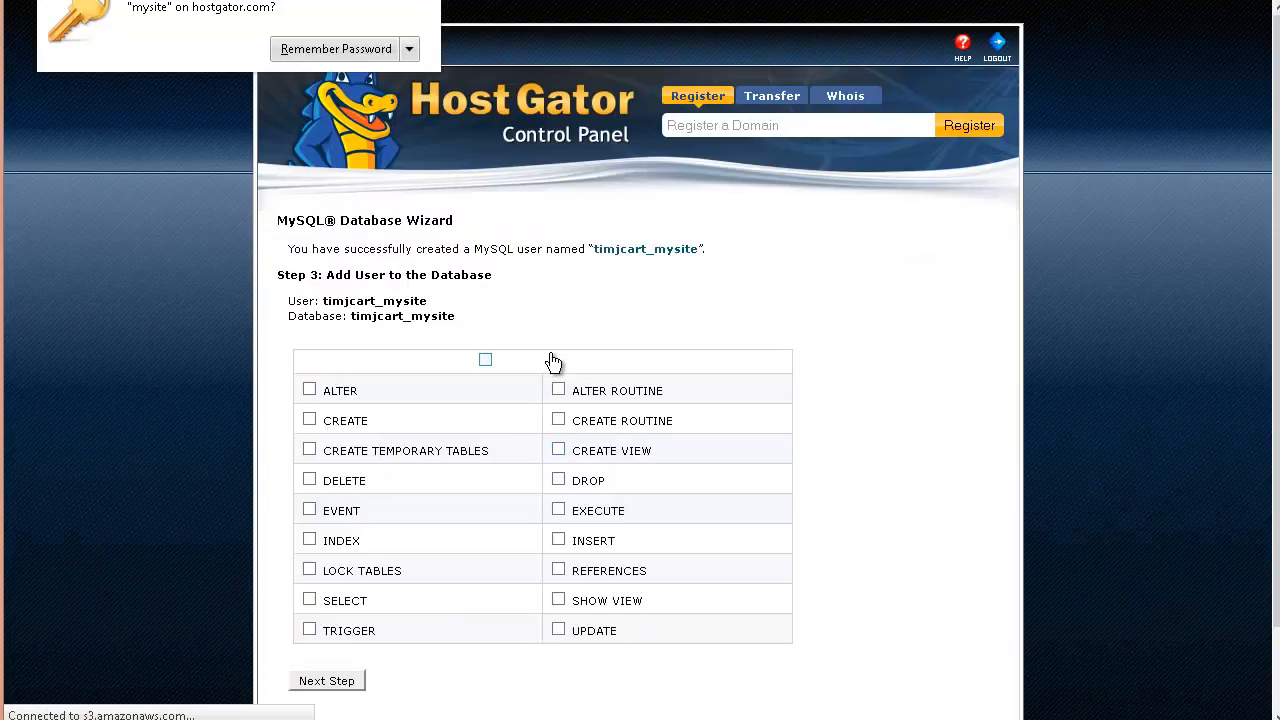
Grant the database user all privileges on the mysite database and complete the wizard.
left_click(485, 361)
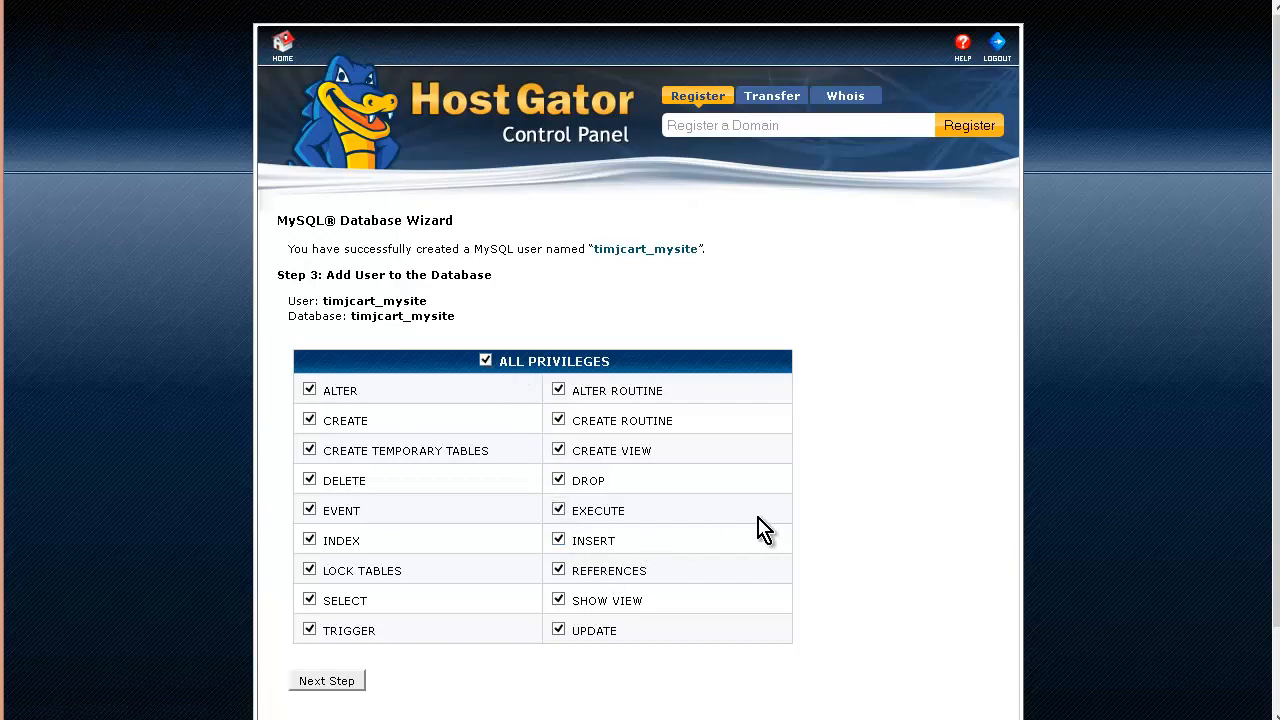
scroll(457, 629, "down", 1)
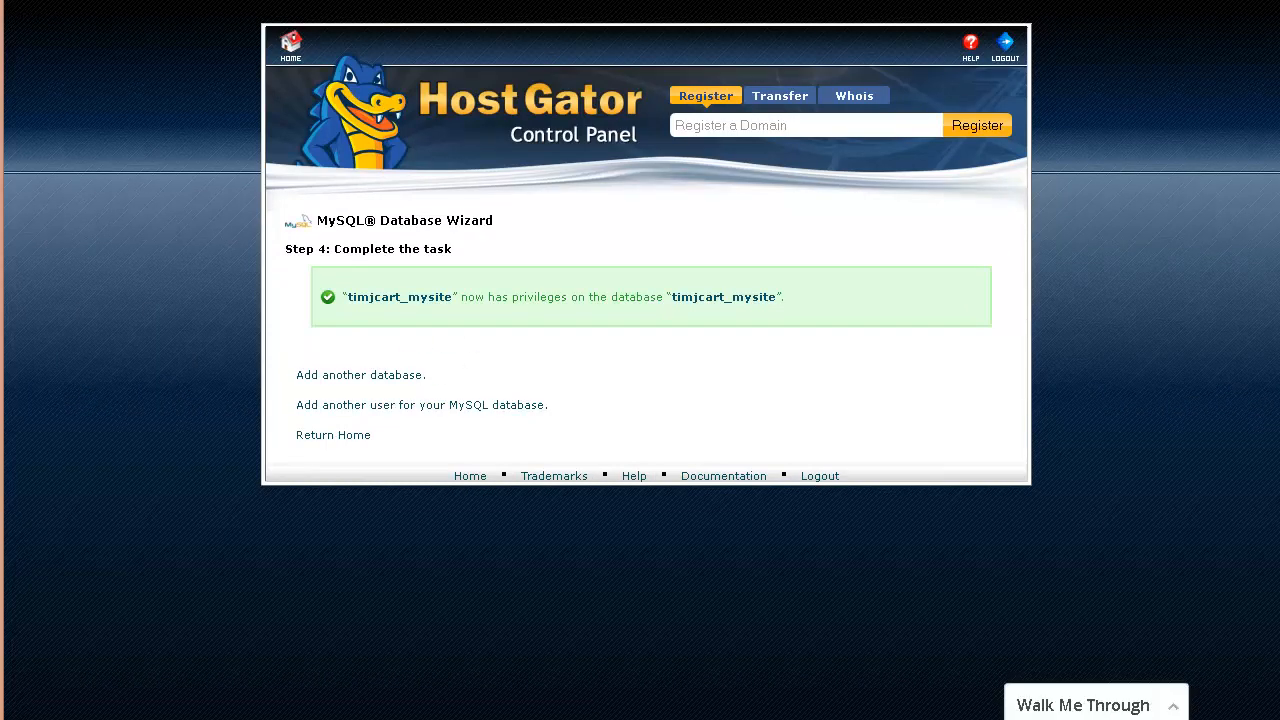
Switch to Notepad and paste the copied database password beside the pass label.
key("alt+Tab")
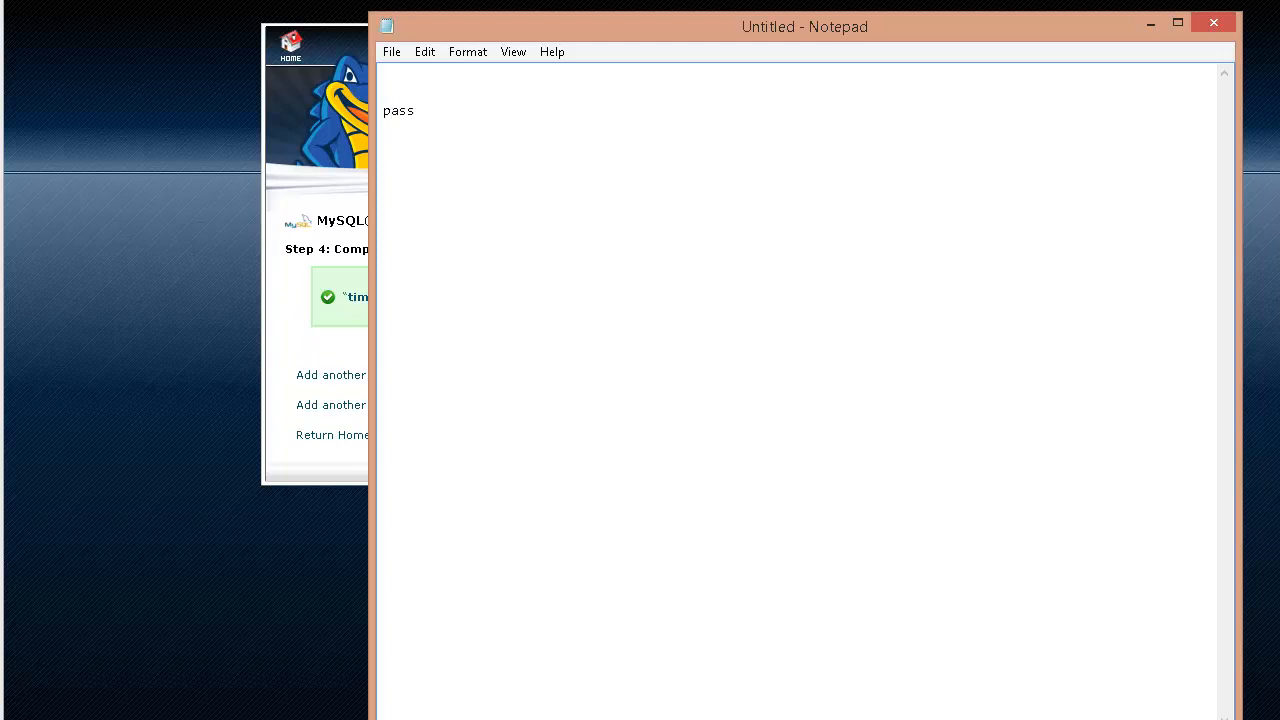
key("ctrl+v")
left_click(60, 253)
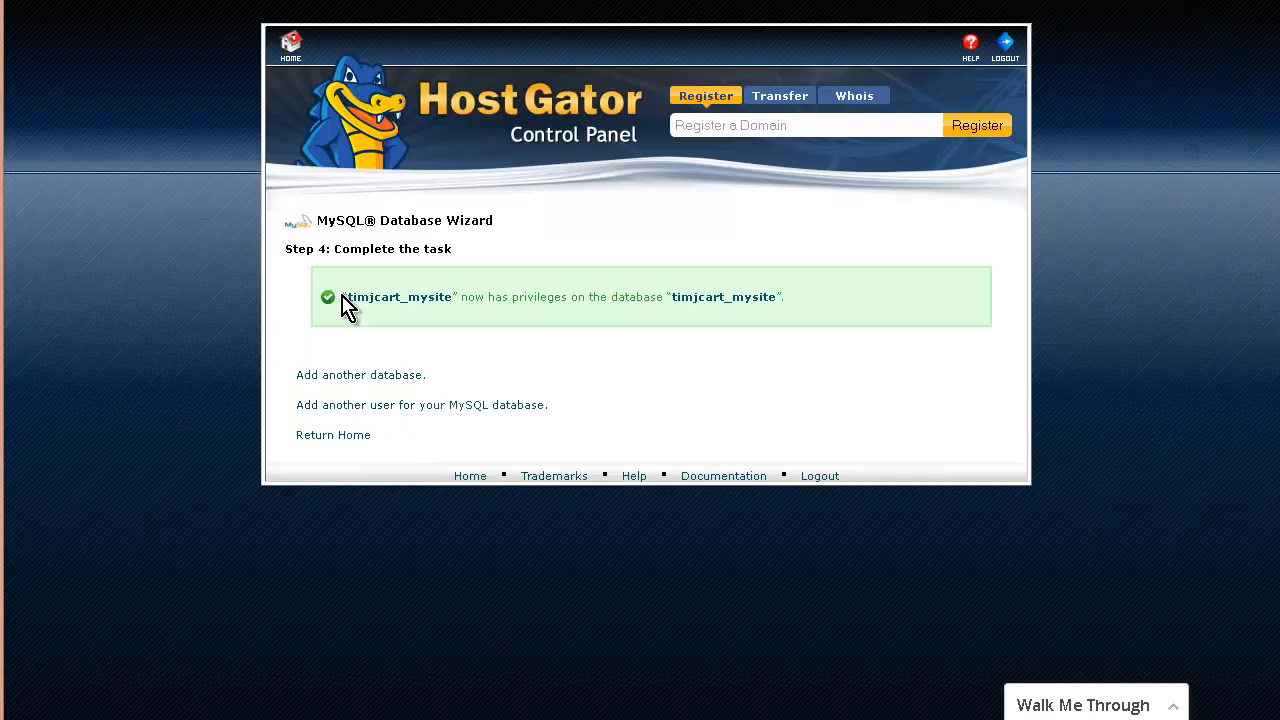
Copy the wizard's line naming the database user and database into the Notepad file above the password.
left_click_drag(346, 297, 820, 309)
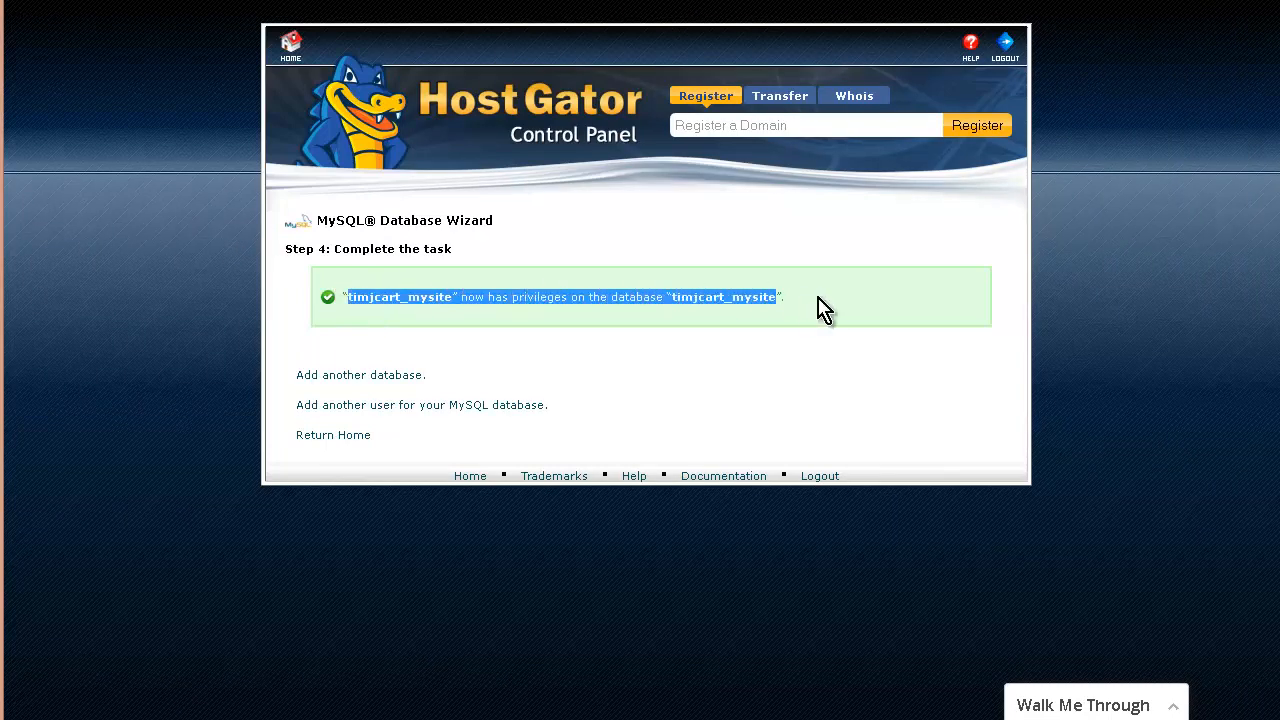
right_click(692, 294)
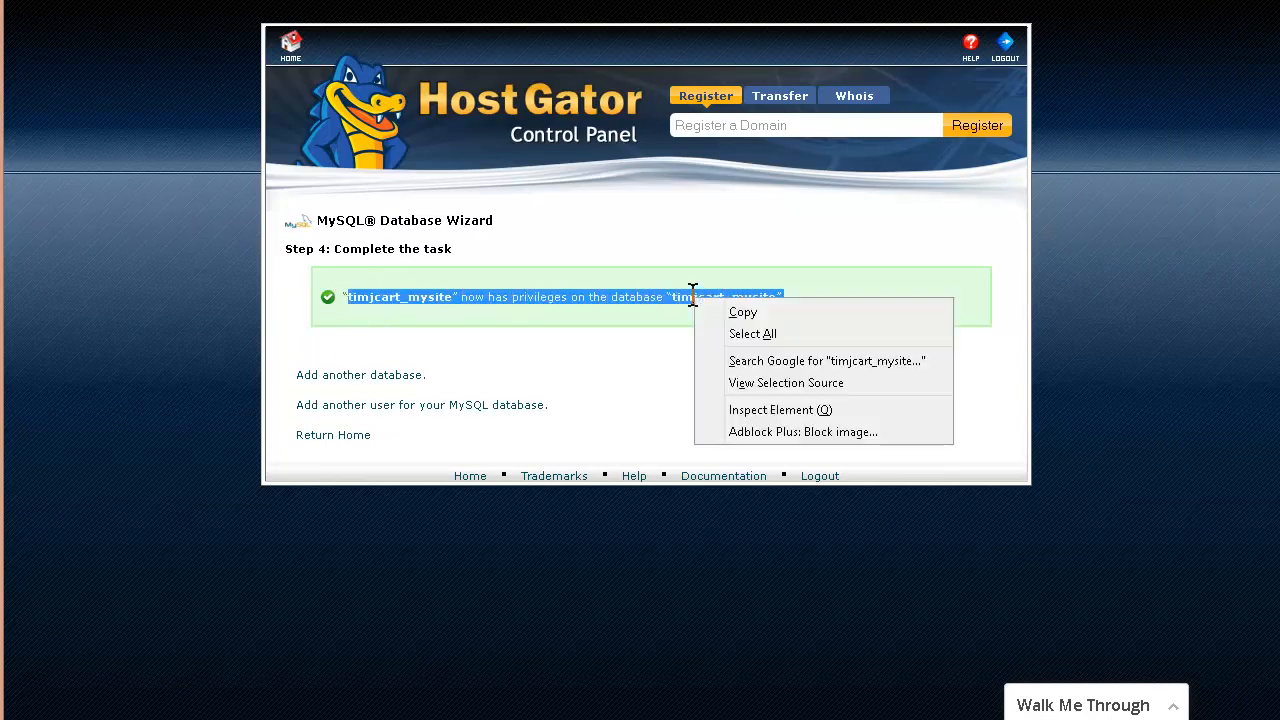
left_click(762, 316)
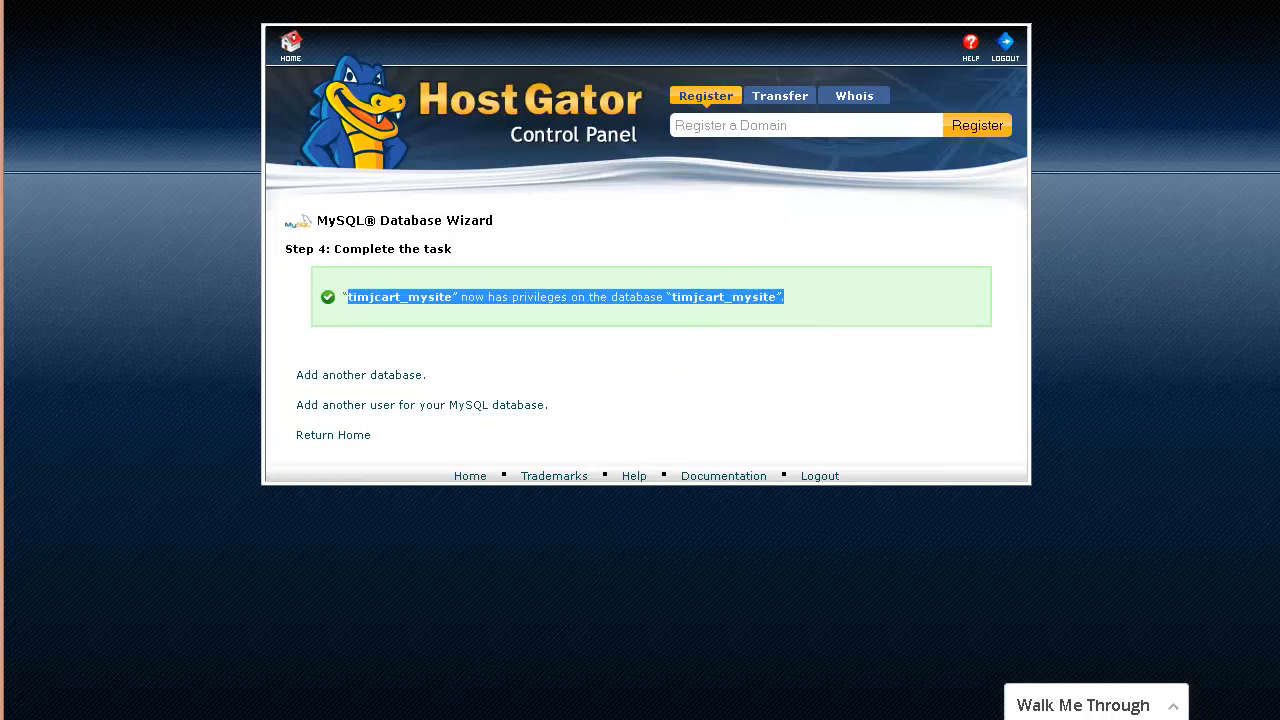
key("alt+Tab")
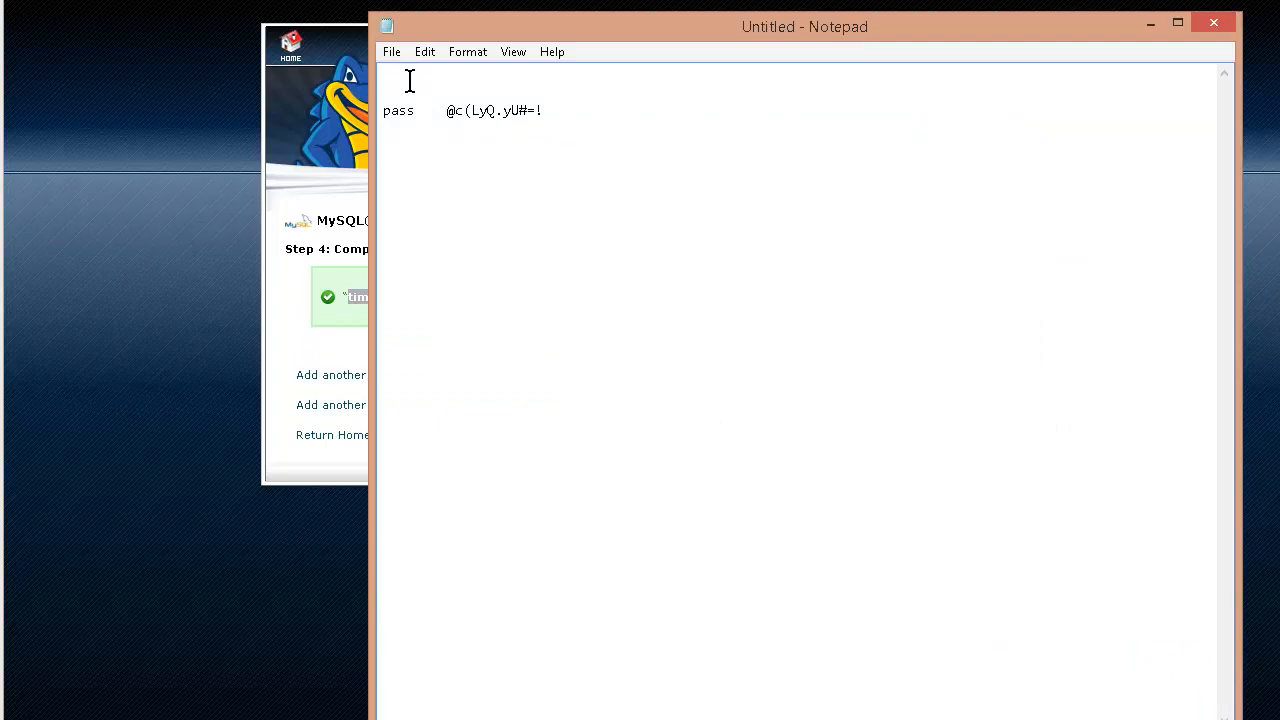
key("ctrl+v")
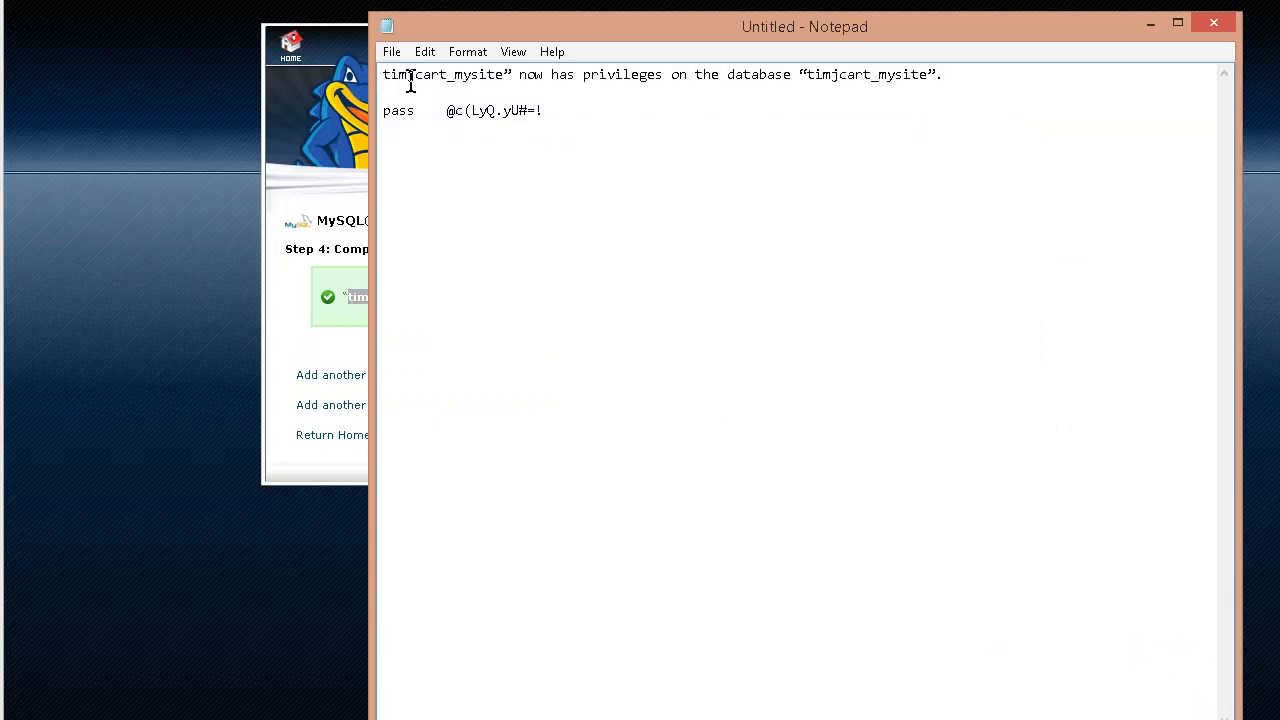
left_click(1150, 28)
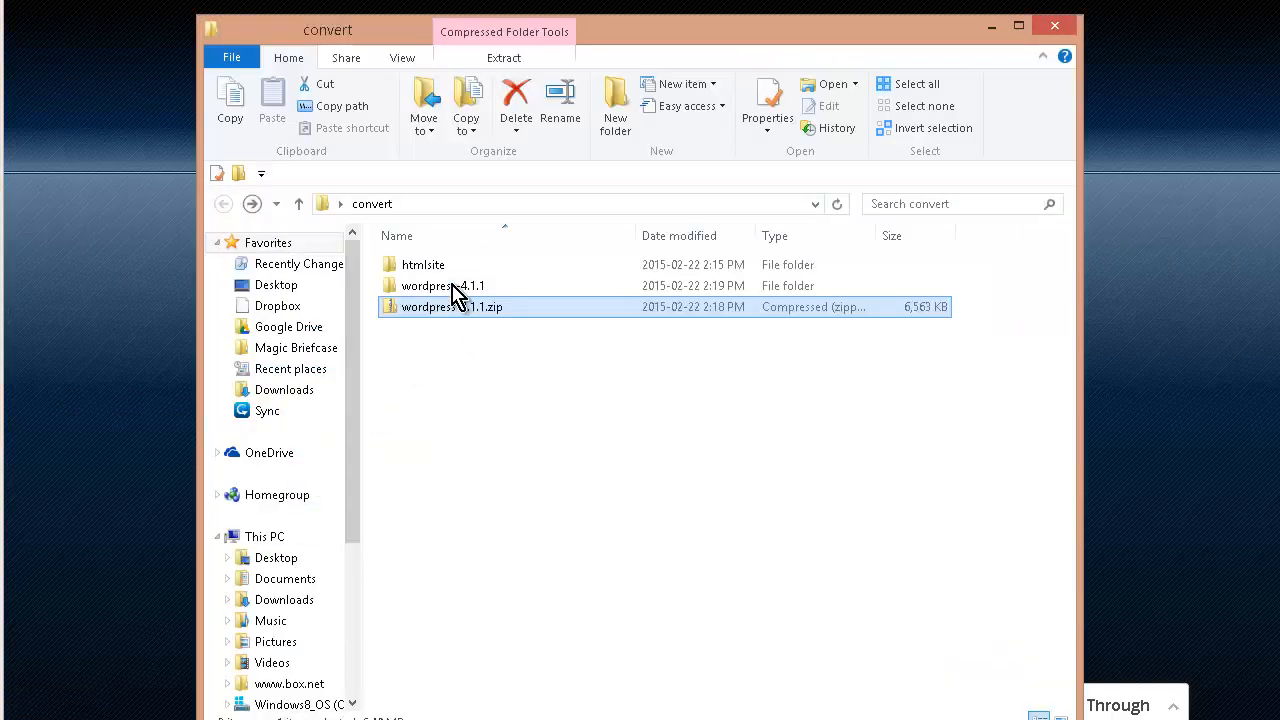
left_click(466, 290)
left_click(522, 380)
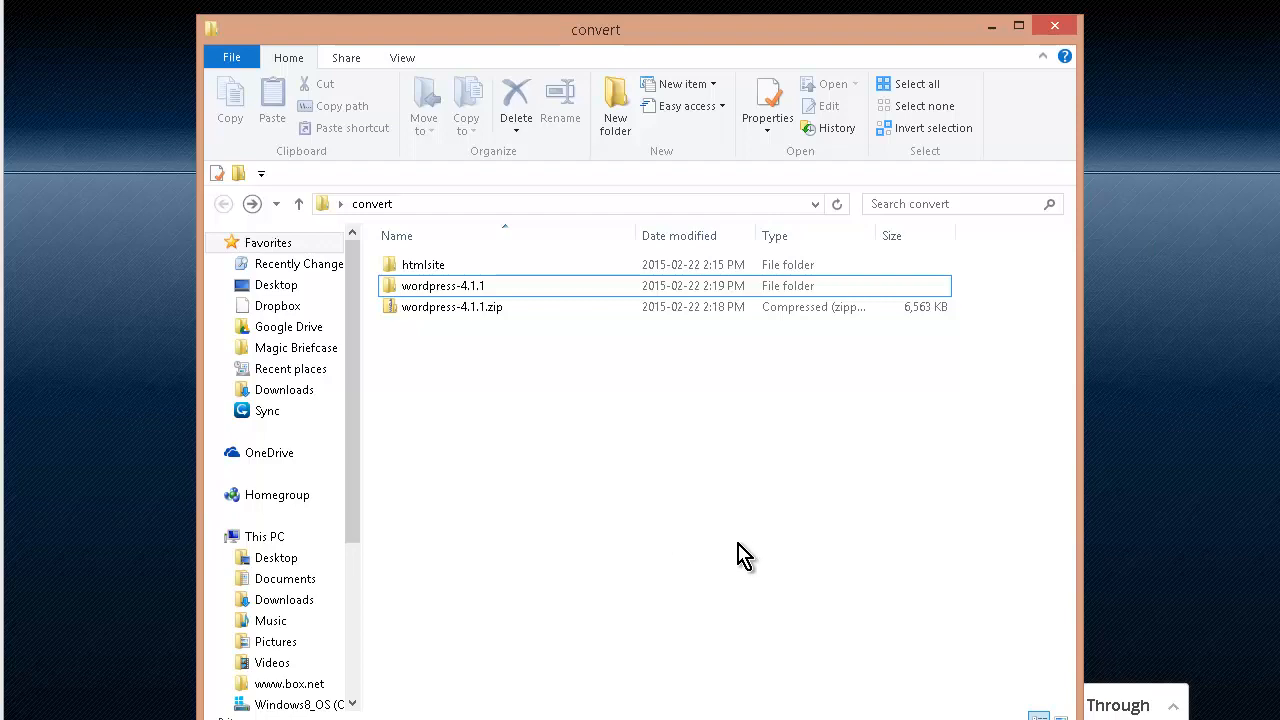
Switch to FileZilla and connect to the web host so its root directory is listed.
key("alt+Tab")
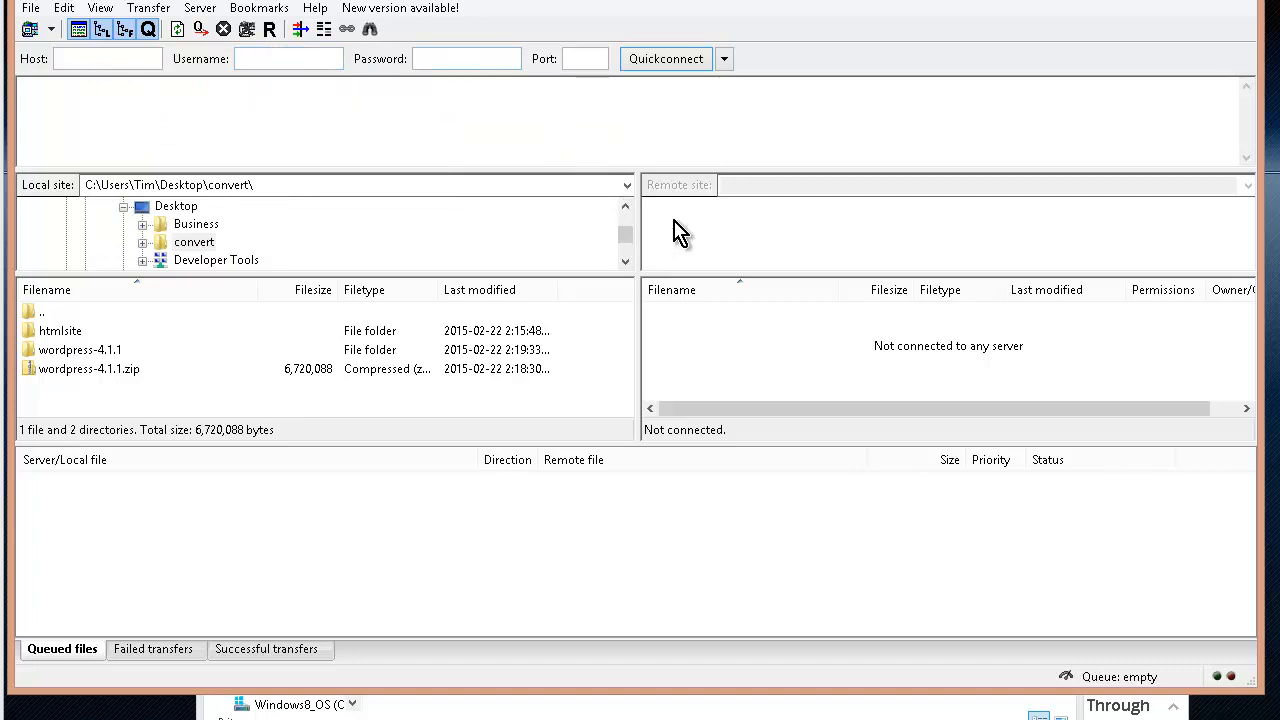
left_click(30, 10)
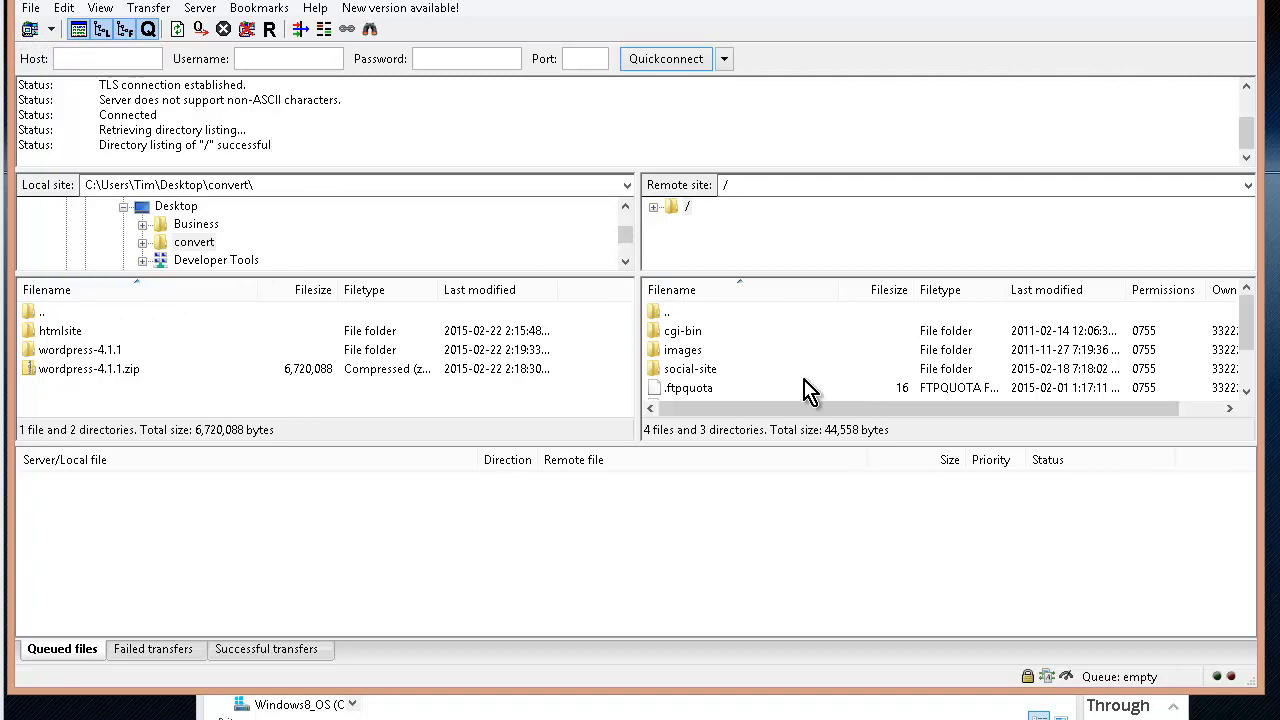
Create a directory named mysite in the remote root and open it.
left_click(676, 314)
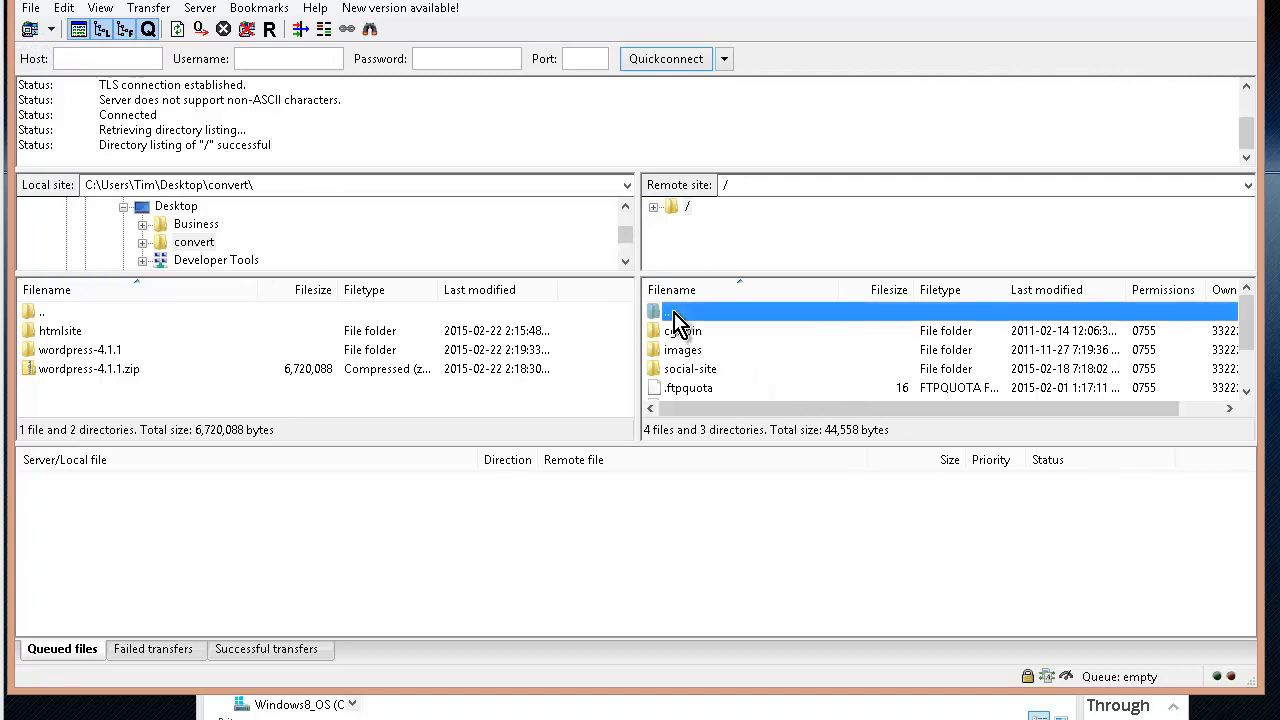
right_click(676, 318)
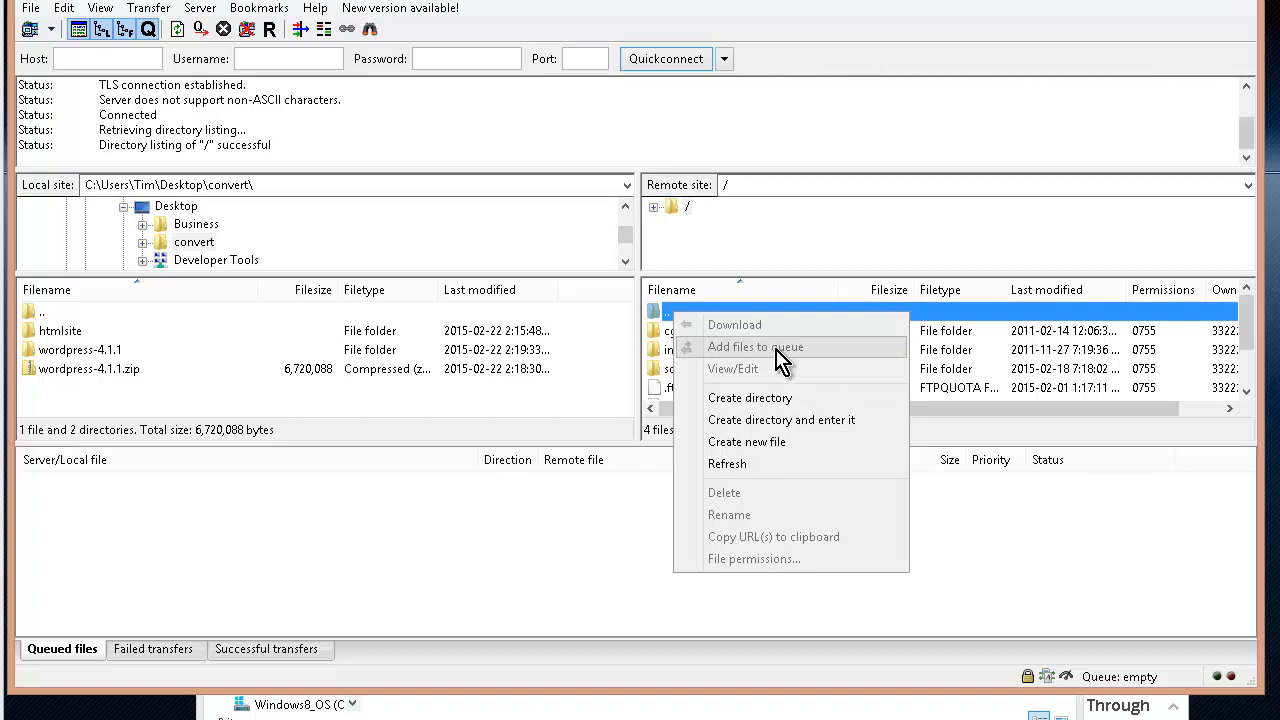
left_click(760, 397)
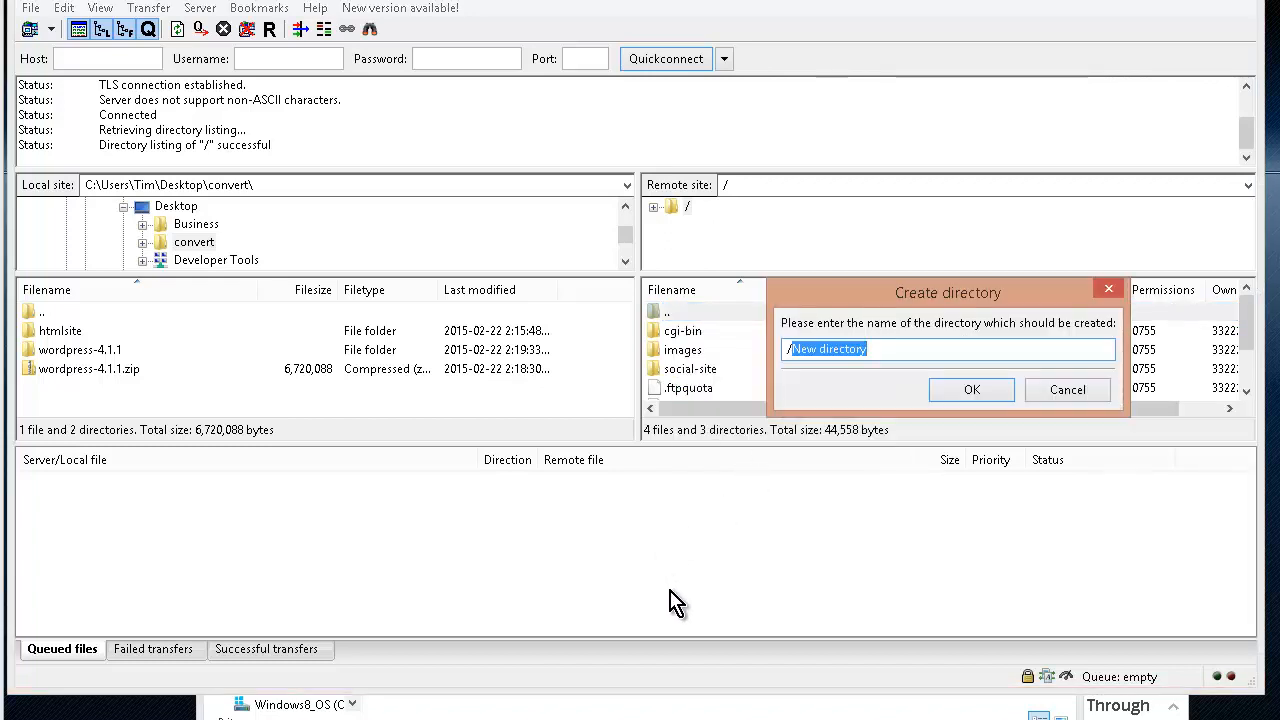
type("mysite")
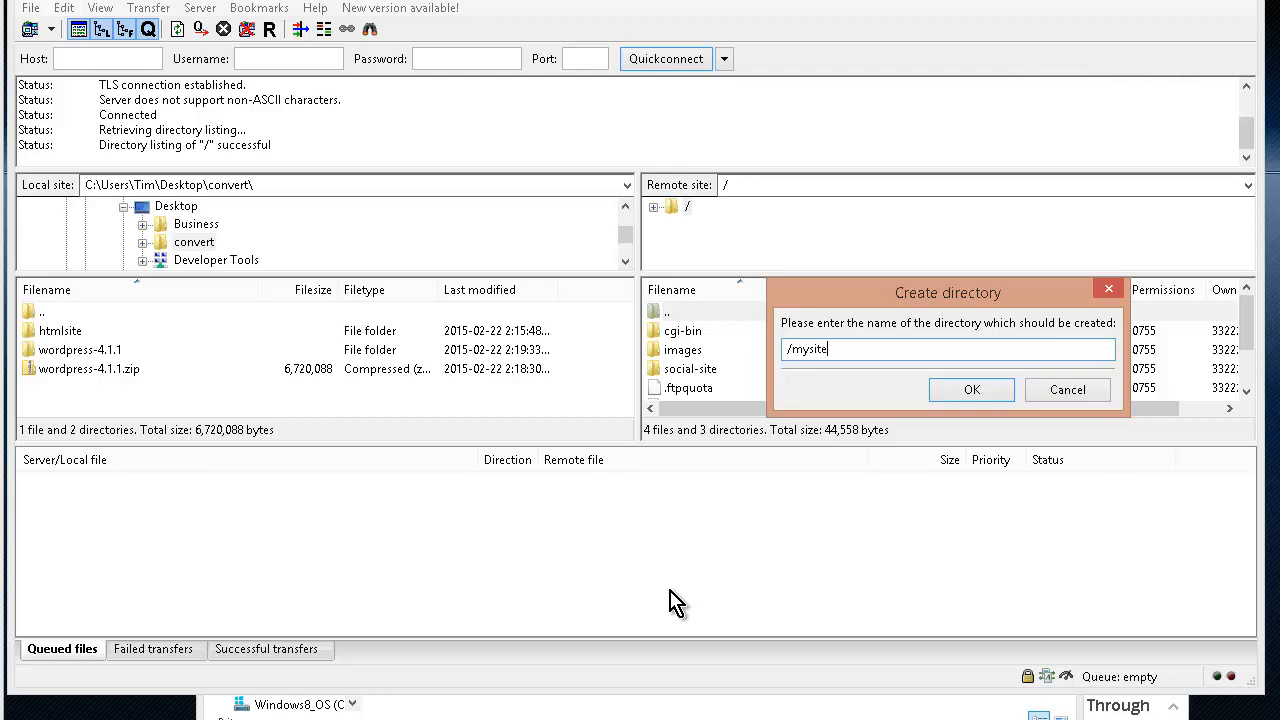
key("Return")
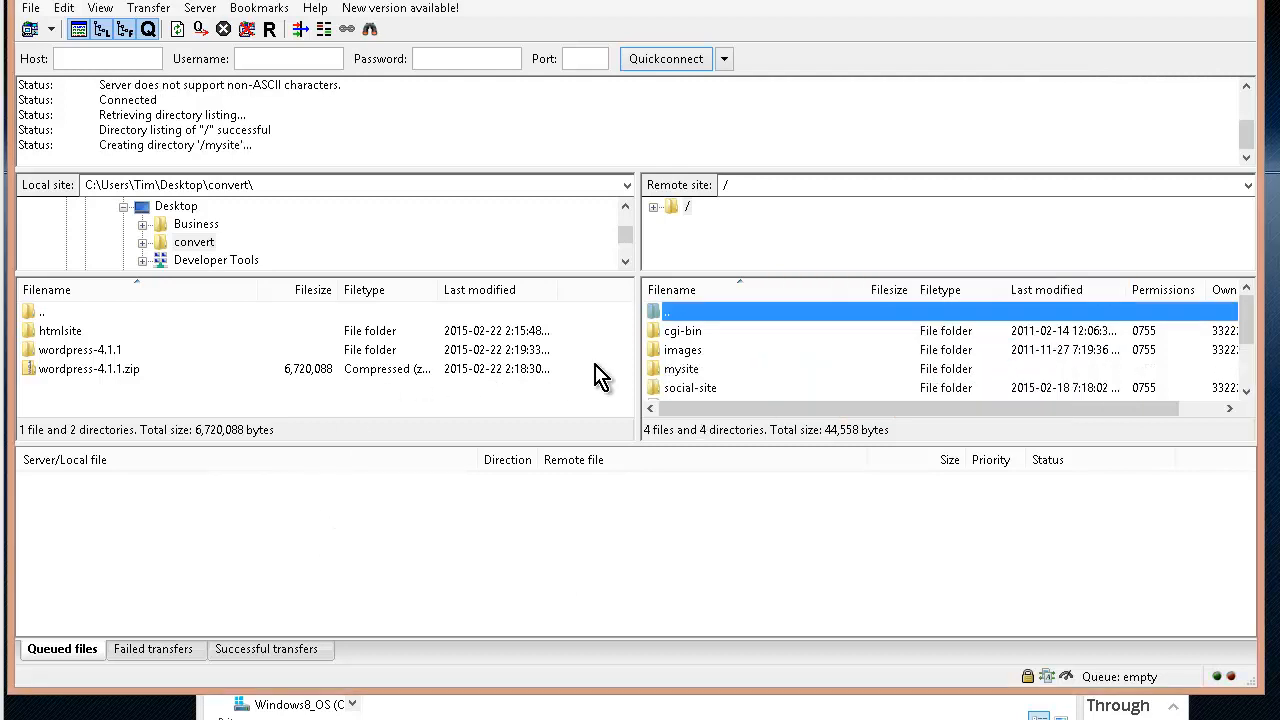
left_click(680, 375)
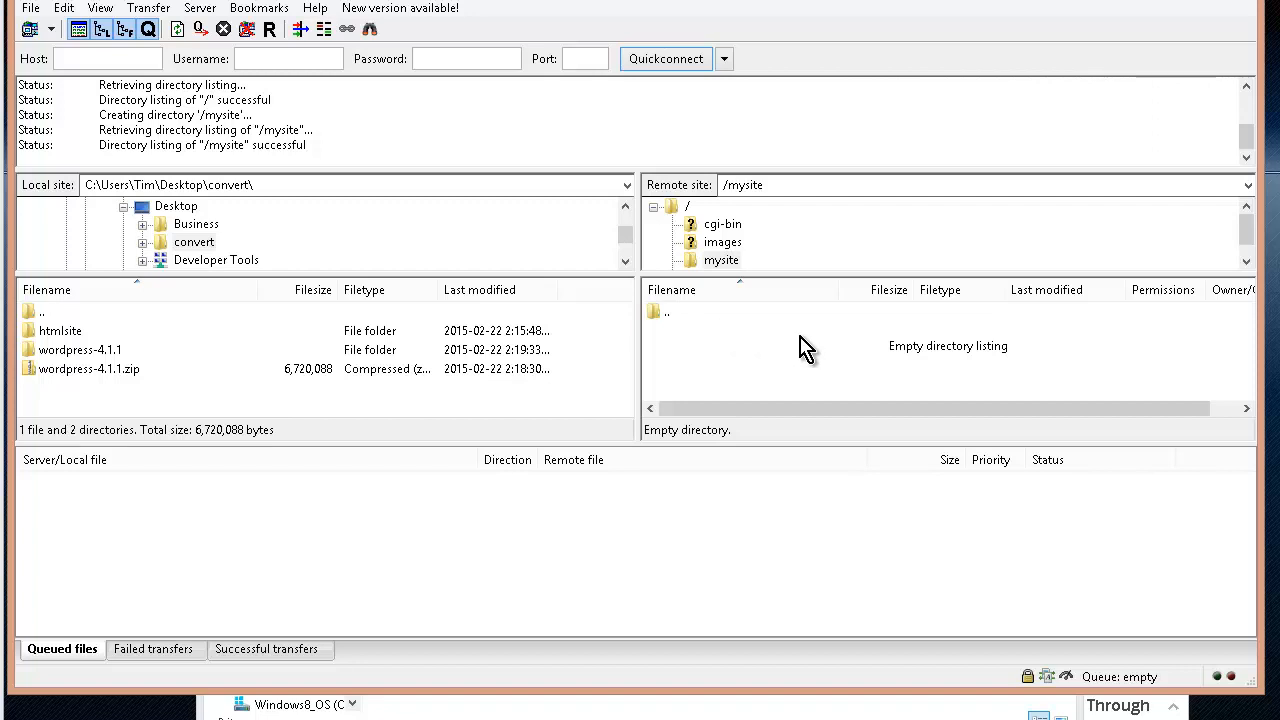
Upload everything inside the local wordpress-4.1.1\wordpress folder to the remote mysite directory.
double_click(120, 355)
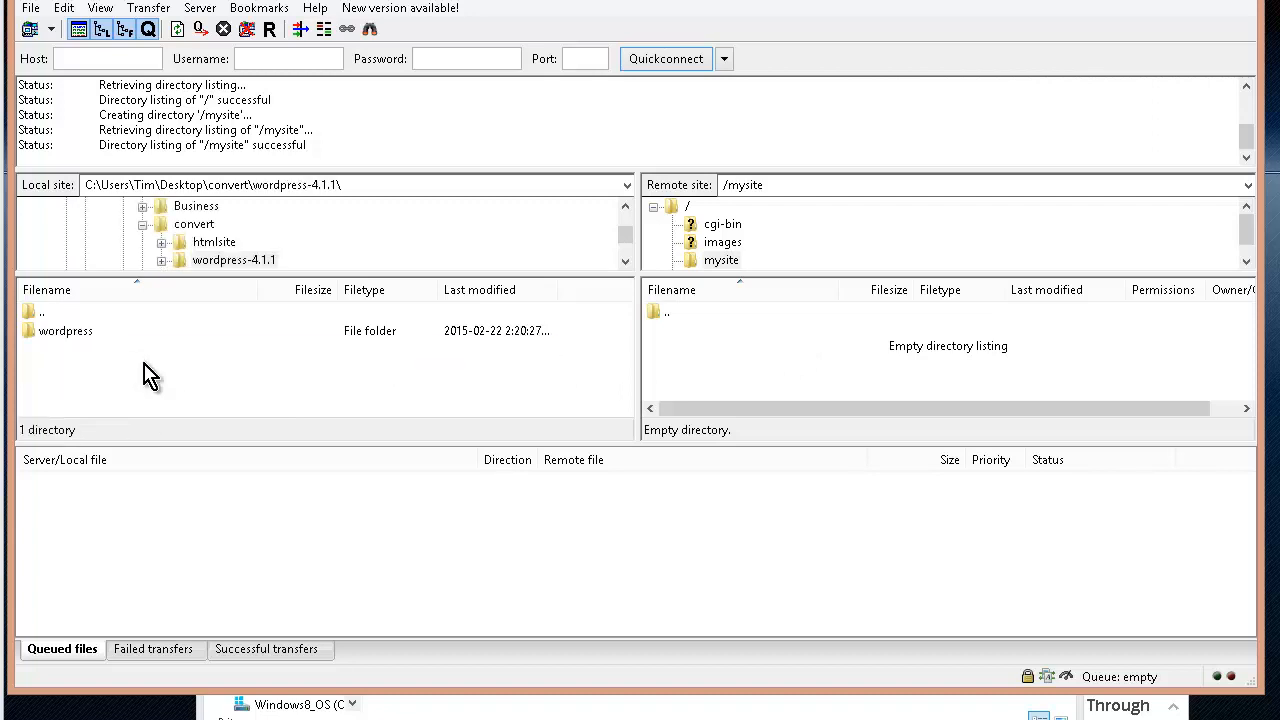
double_click(80, 337)
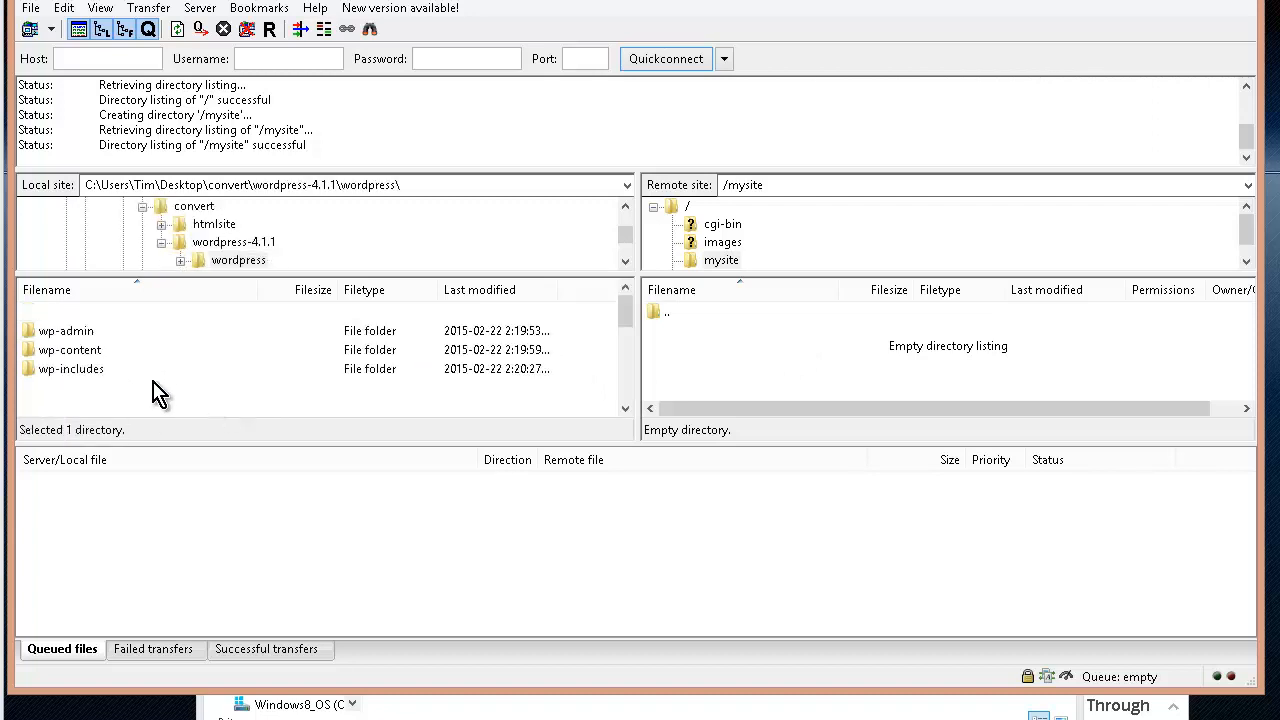
left_click(97, 333)
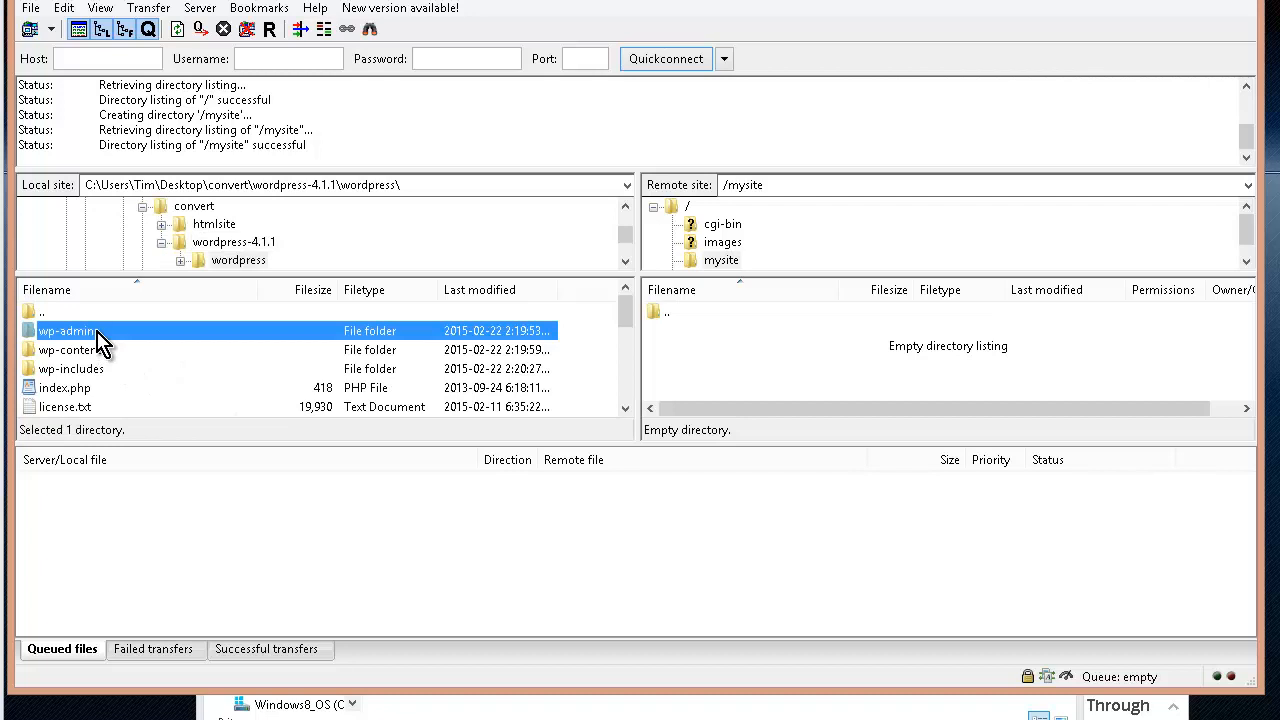
key("ctrl+a")
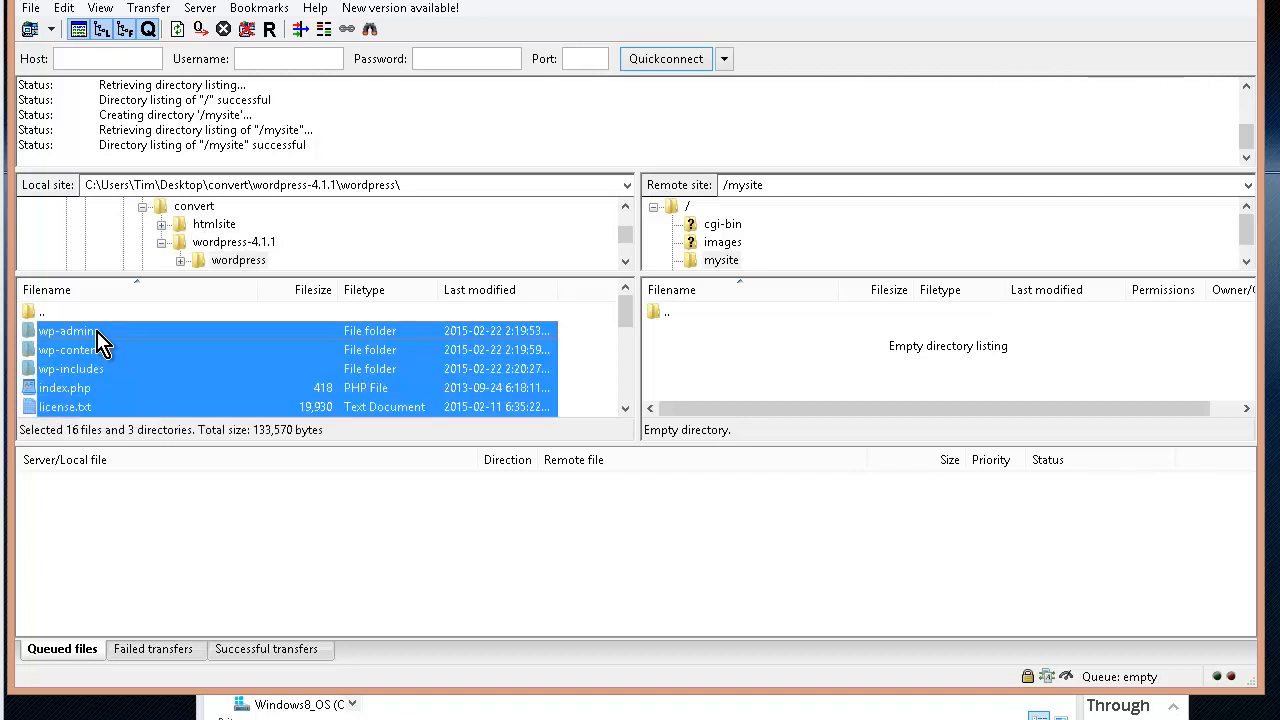
right_click(151, 349)
left_click(178, 363)
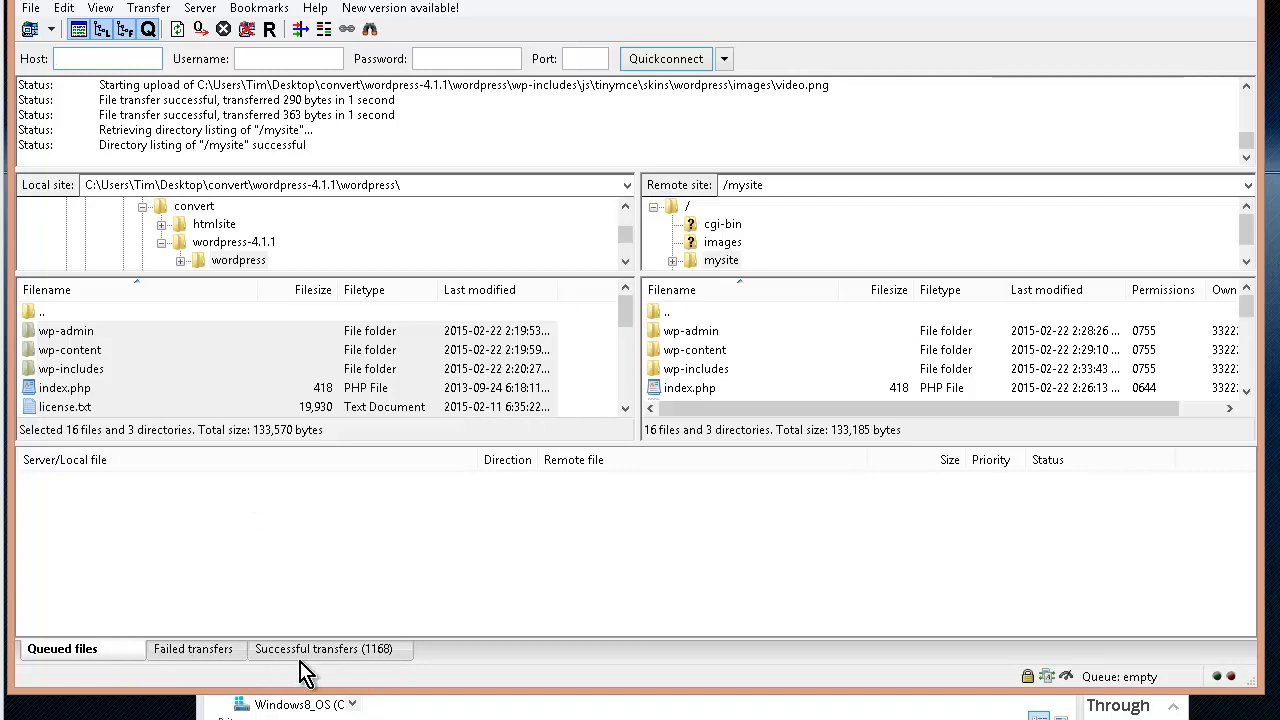
Switch to the new site's WordPress setup in the browser, choose English (United States) and proceed to the database connection form.
left_click(1253, 3)
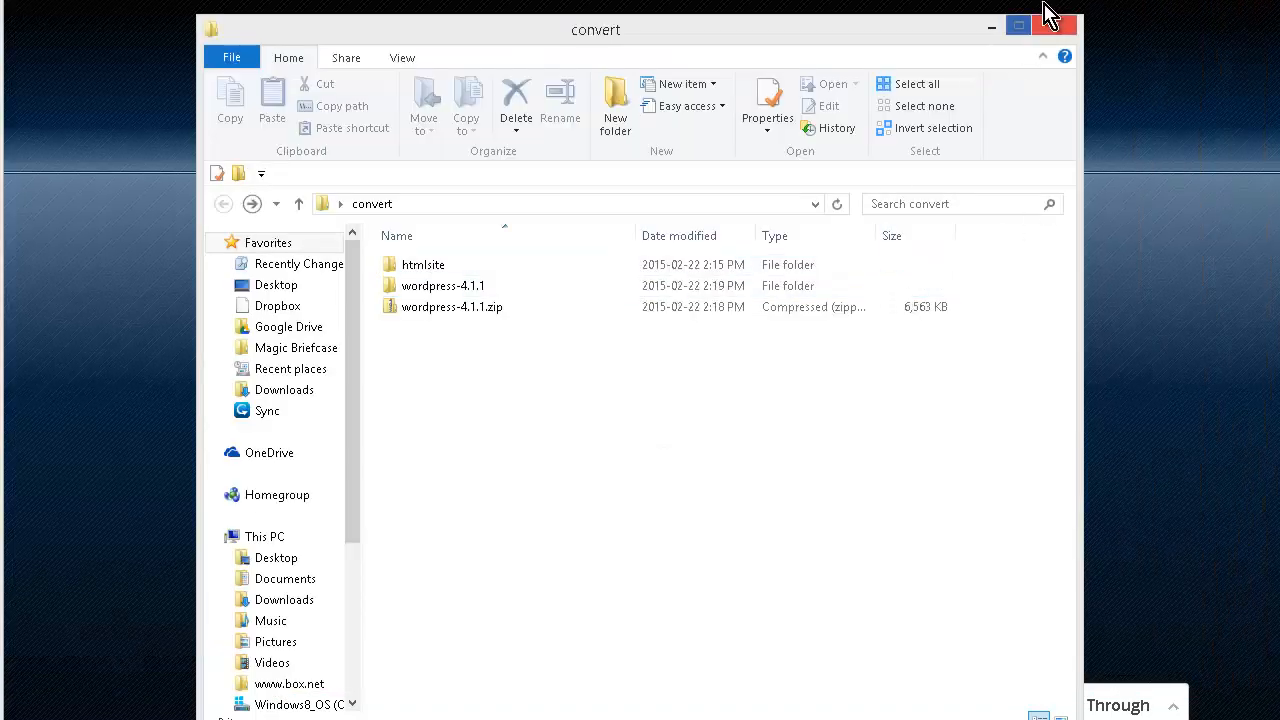
left_click(992, 26)
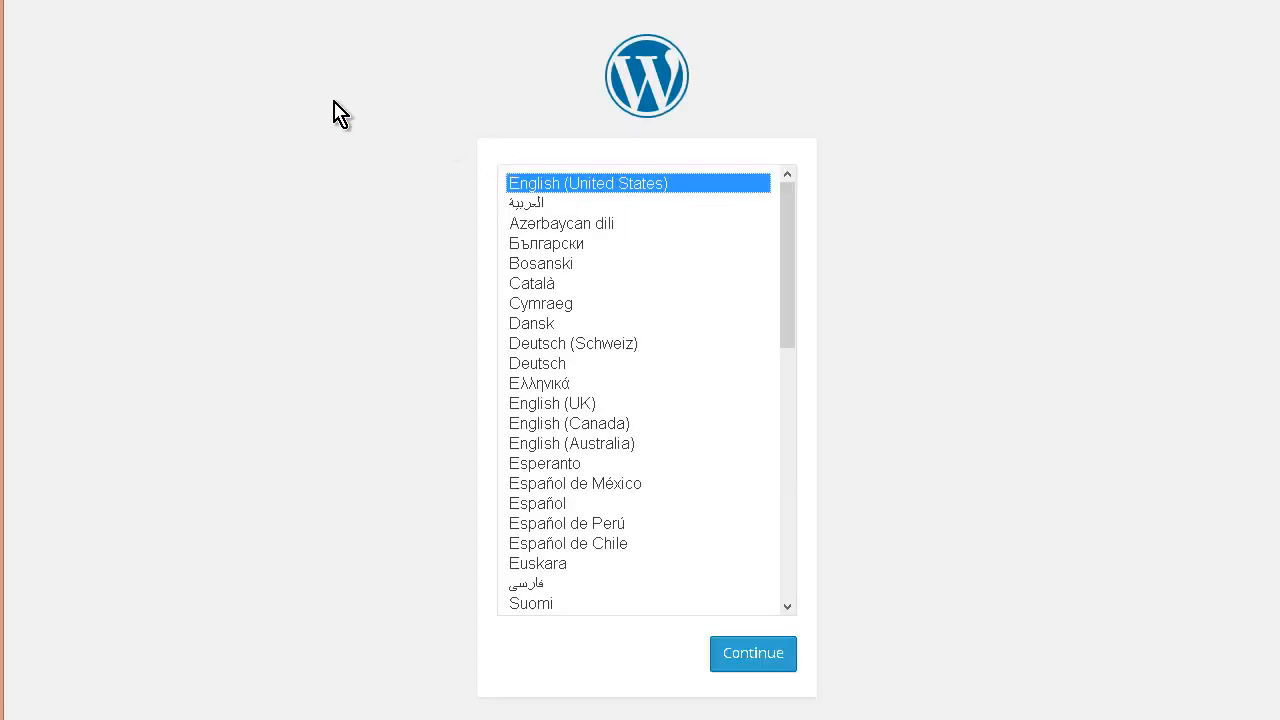
left_click(742, 656)
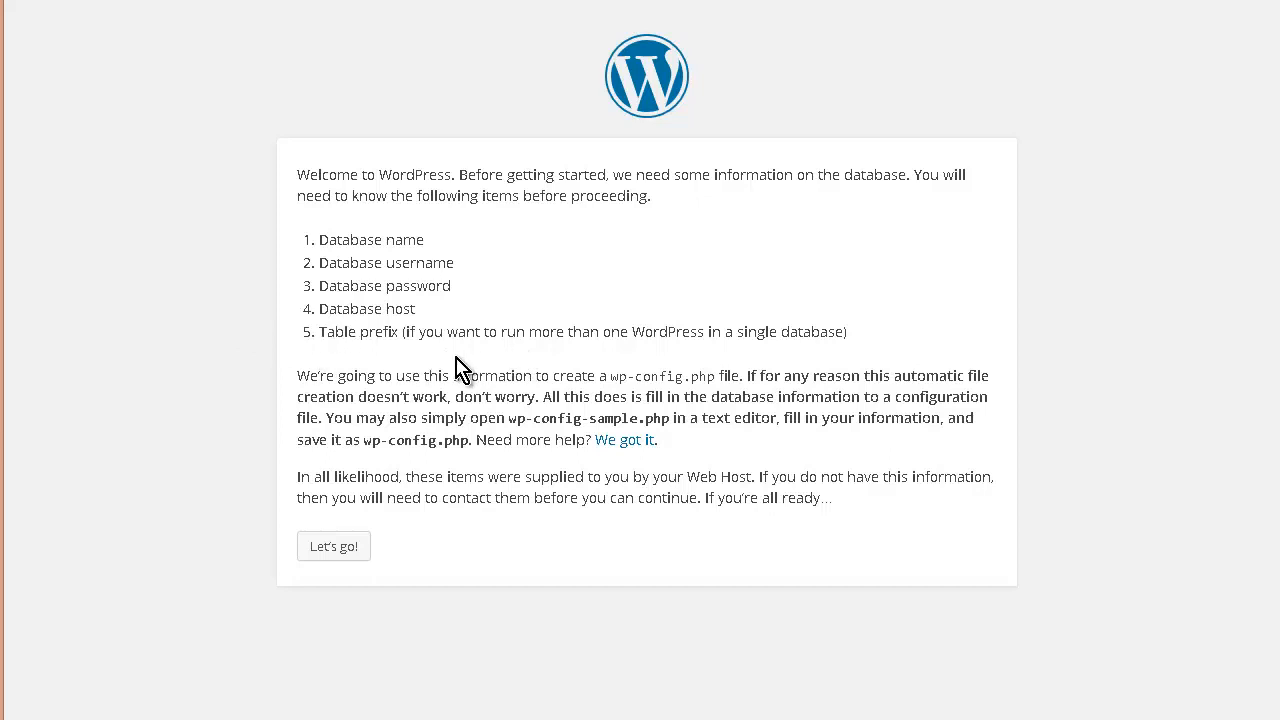
left_click(362, 550)
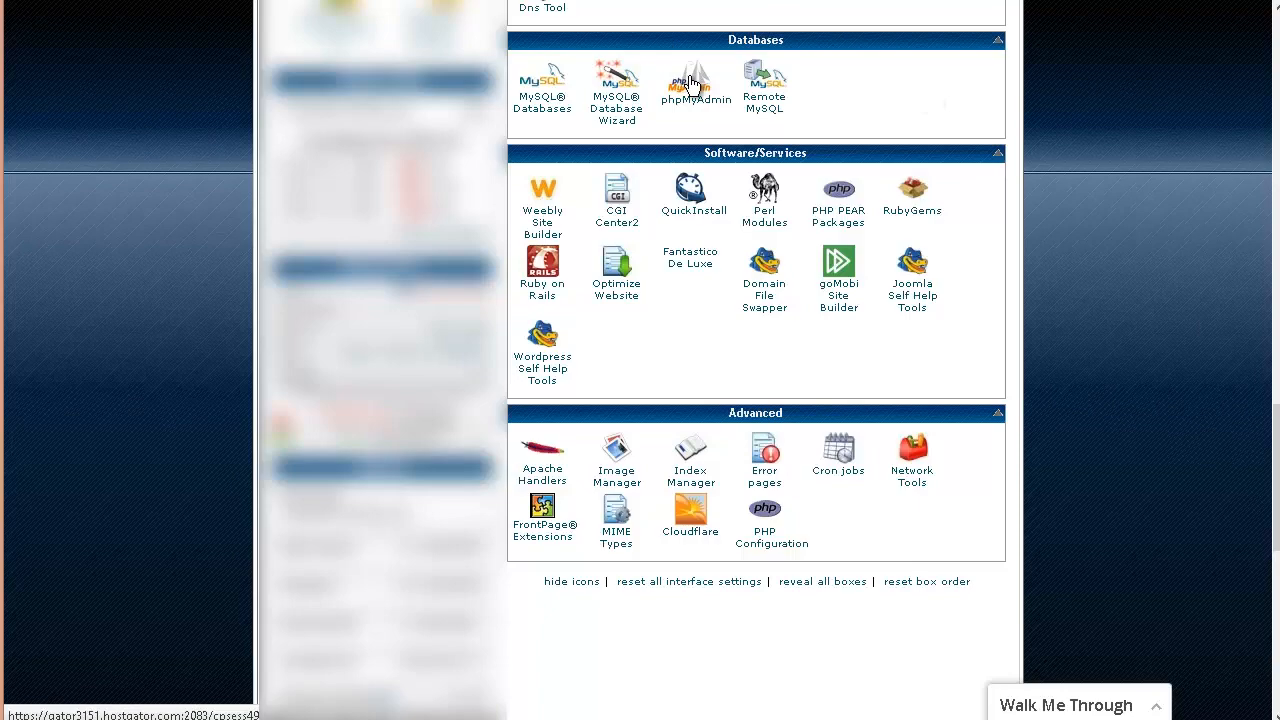
left_click(690, 83)
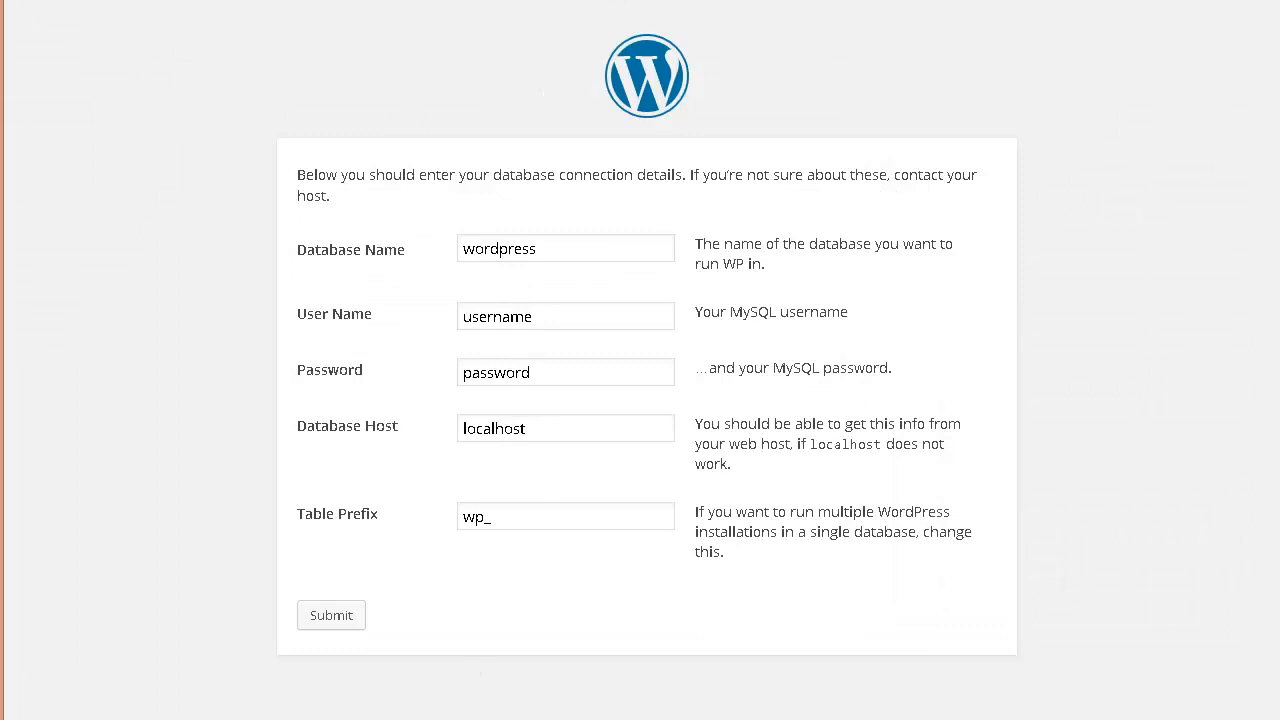
Copy the database name from the Notepad notes into both the Database Name and User Name fields of the WordPress setup form.
key("alt+Tab")
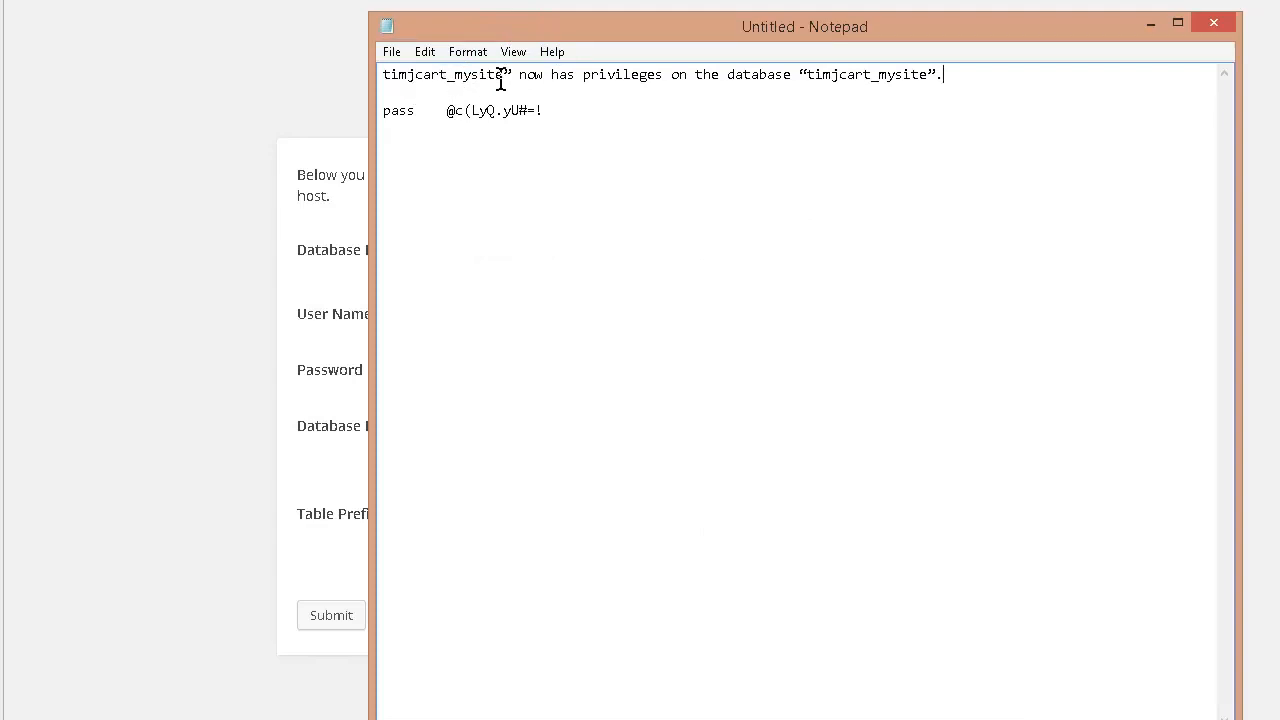
left_click_drag(503, 75, 376, 77)
right_click(412, 78)
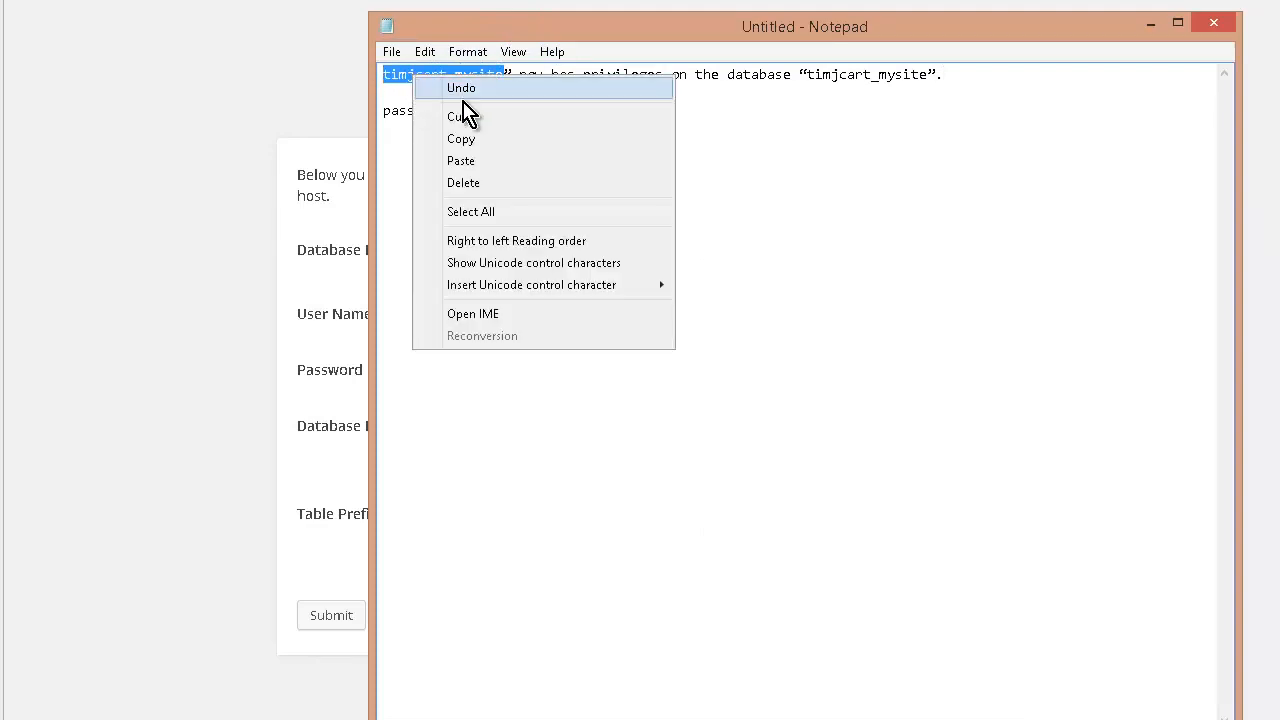
left_click(478, 138)
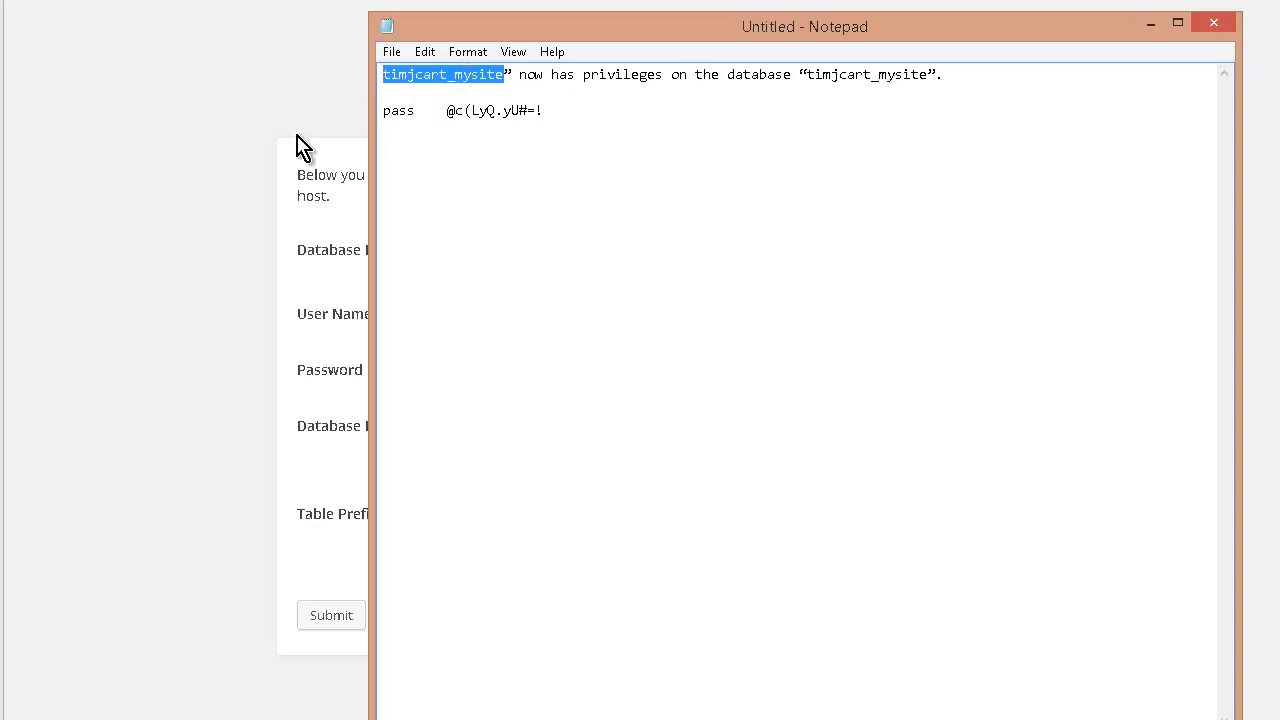
left_click(205, 132)
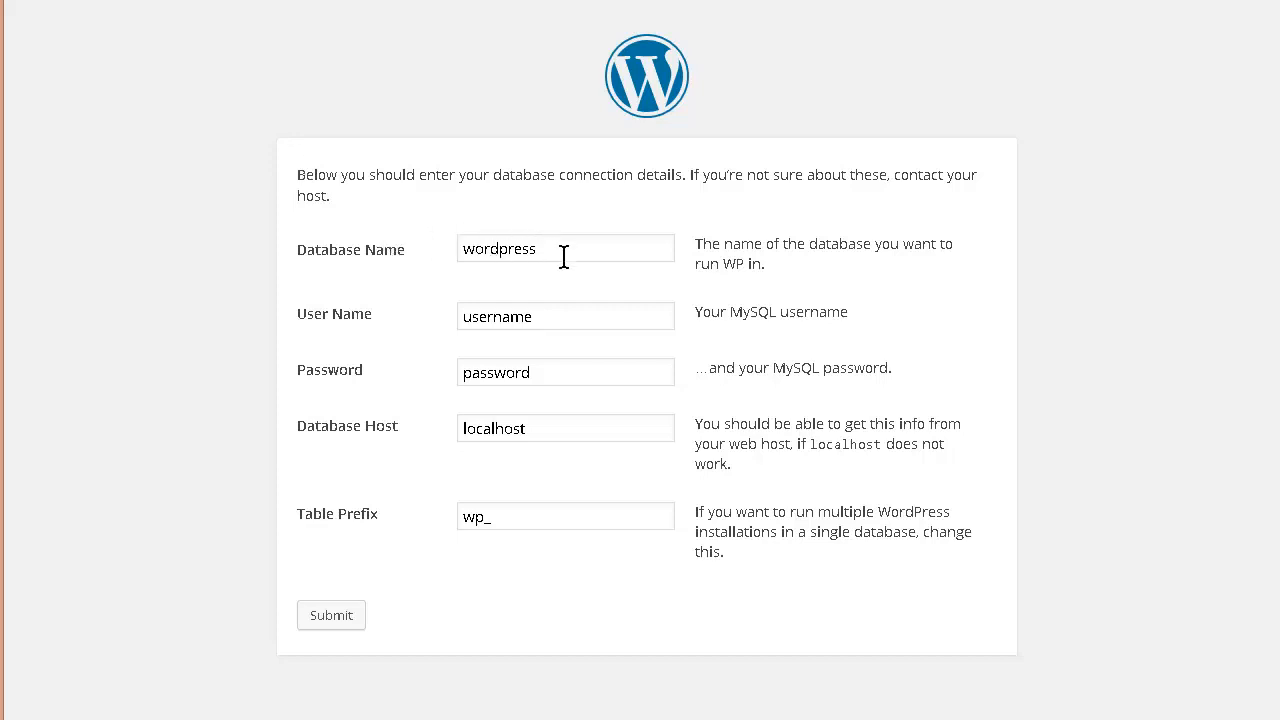
left_click_drag(525, 257, 229, 257)
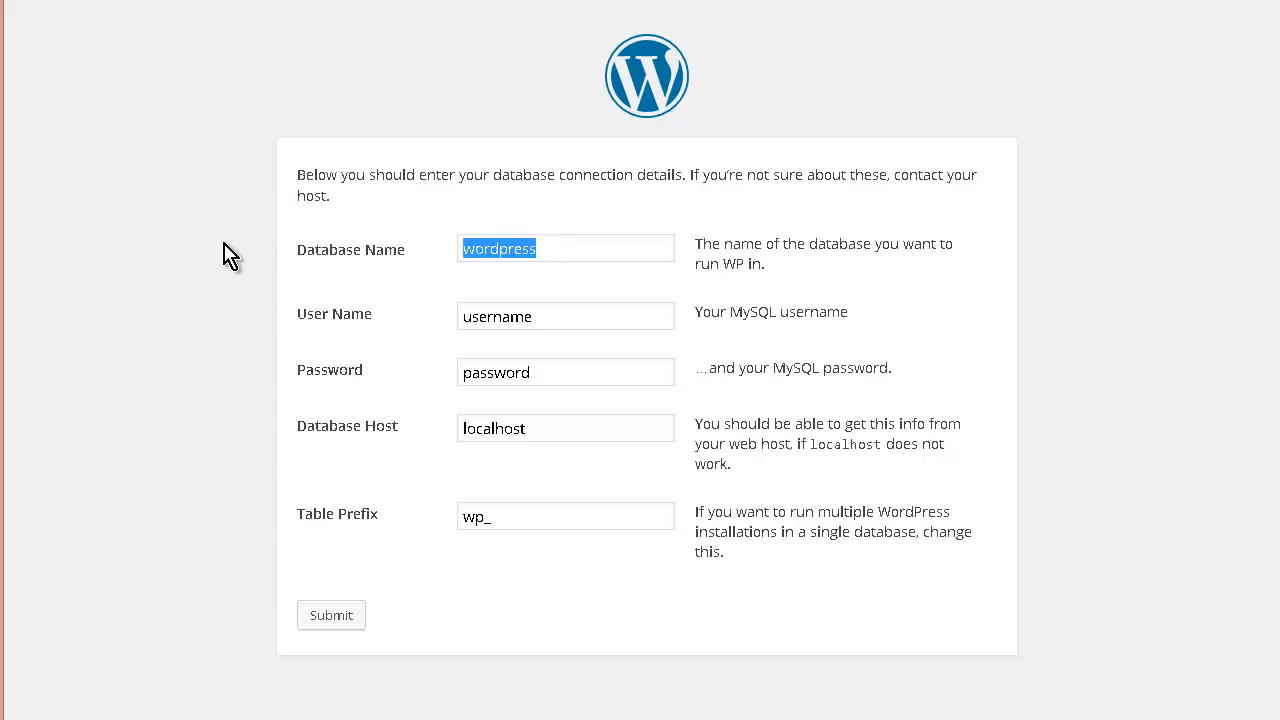
key("ctrl+v")
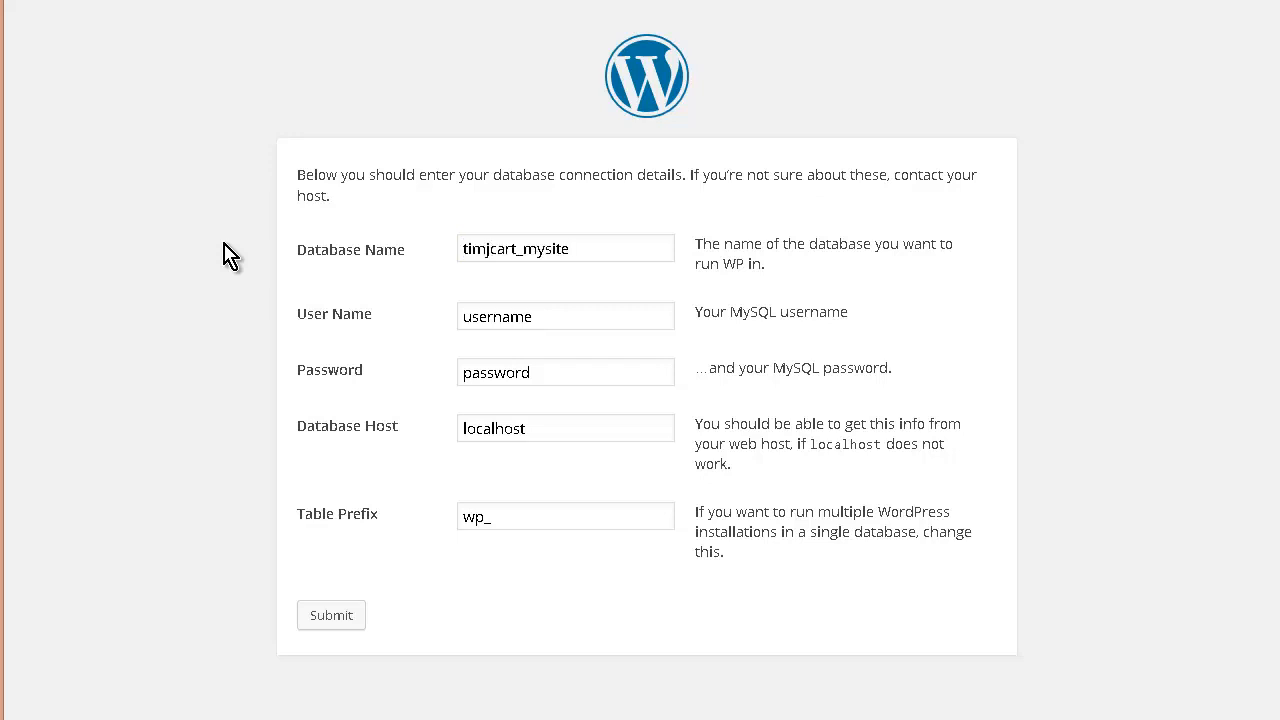
key("Tab")
key("ctrl+v")
key("Tab")
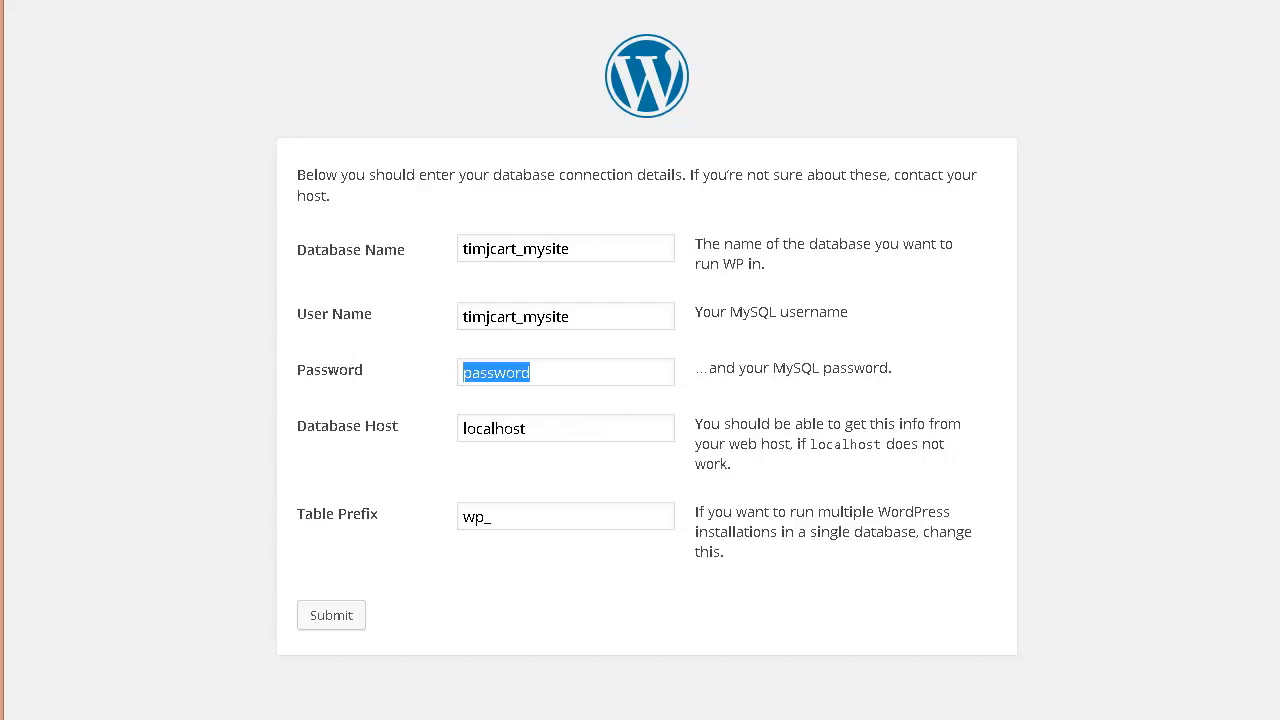
Copy the database password from the Notepad notes into the Password field of the WordPress setup form.
left_click(558, 718)
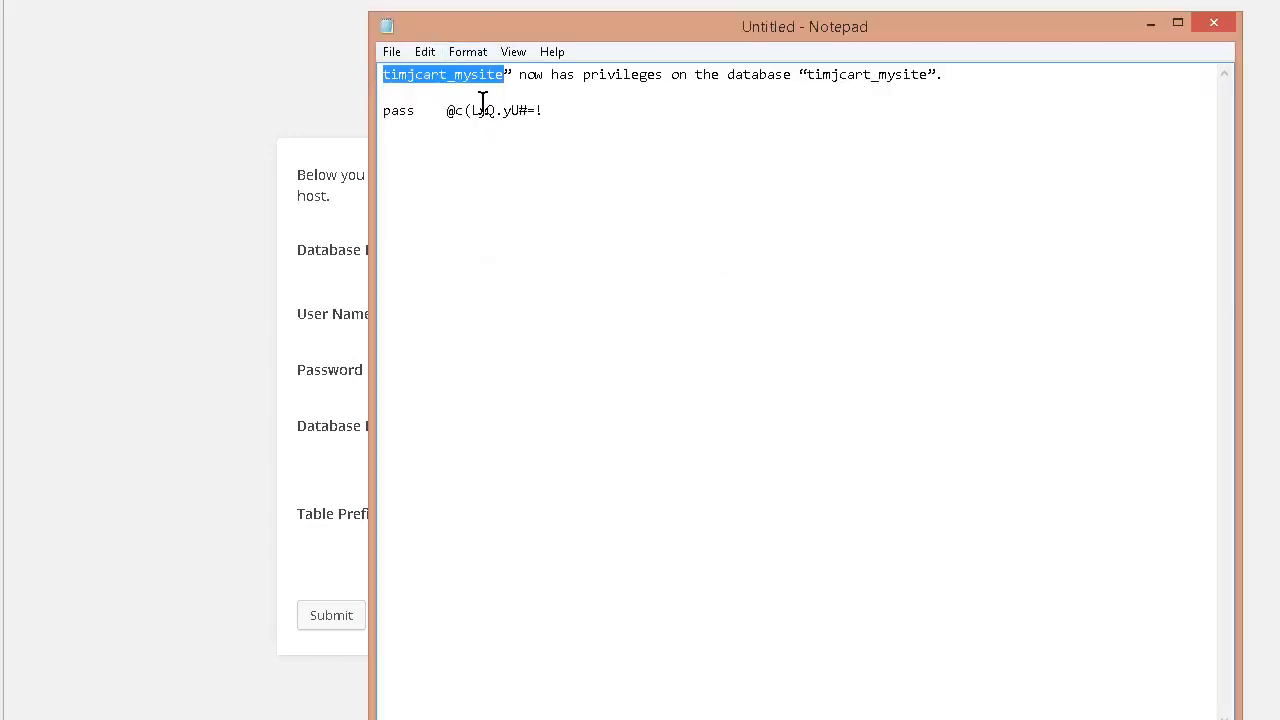
left_click_drag(445, 111, 546, 112)
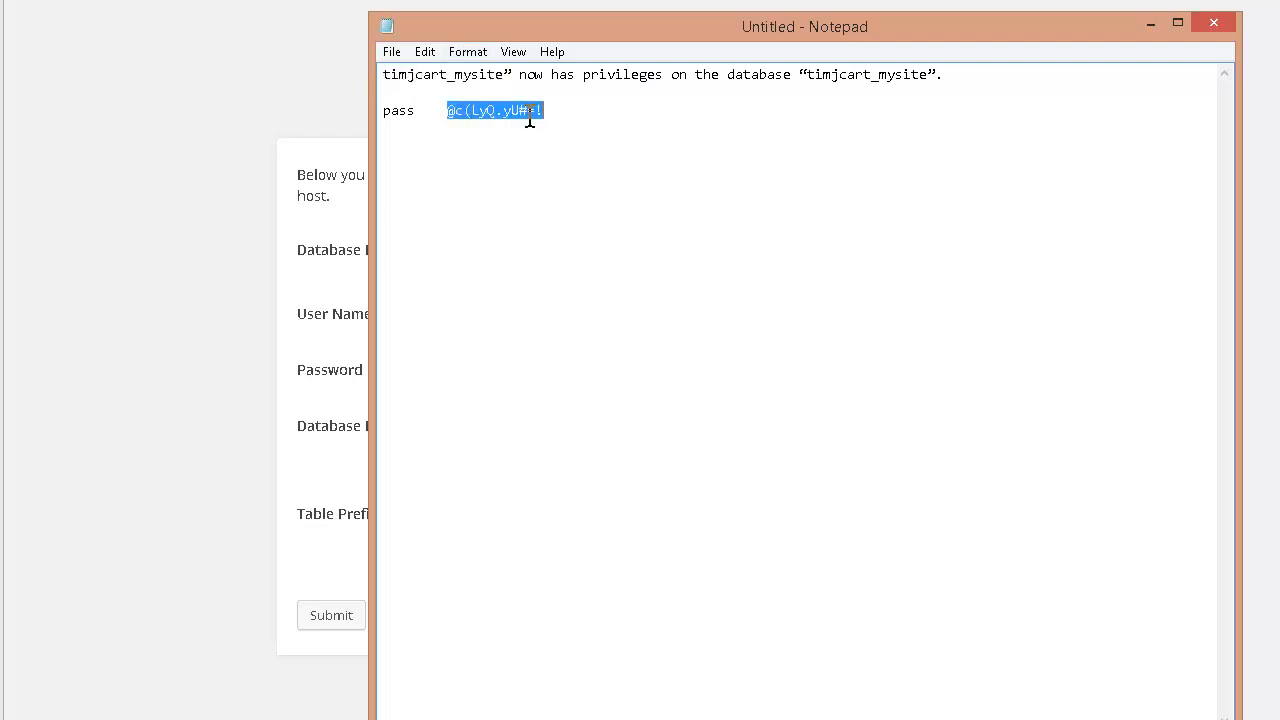
right_click(531, 116)
left_click(590, 180)
left_click(178, 297)
left_click(543, 372)
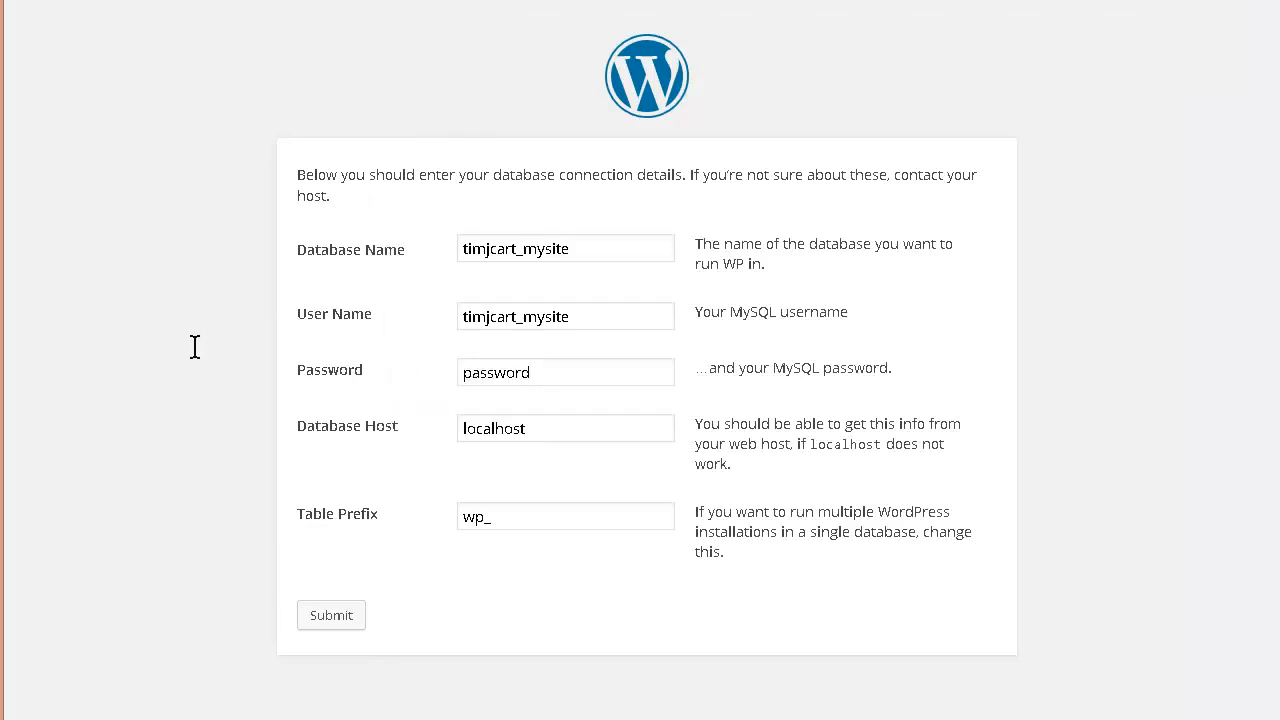
key("ctrl+v")
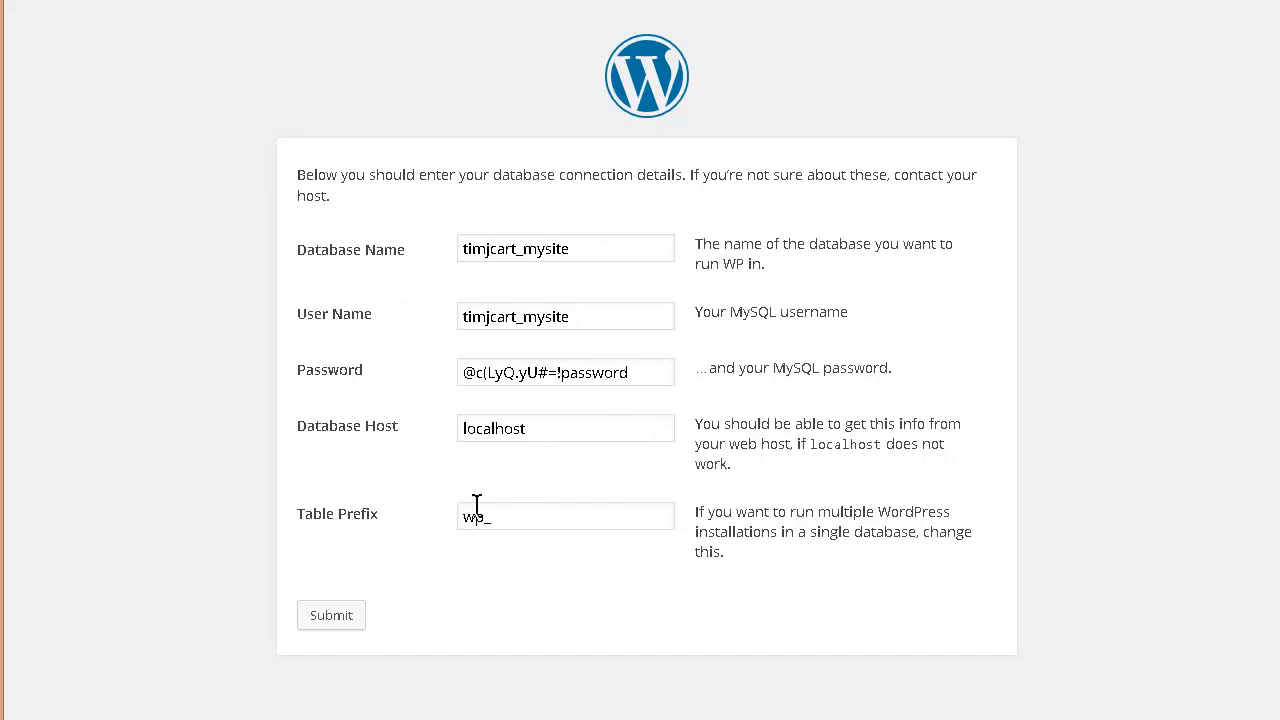
Set the table prefix to ms_, submit the database details and run the WordPress install.
left_click_drag(483, 520, 344, 522)
type("ms_")
left_click(340, 617)
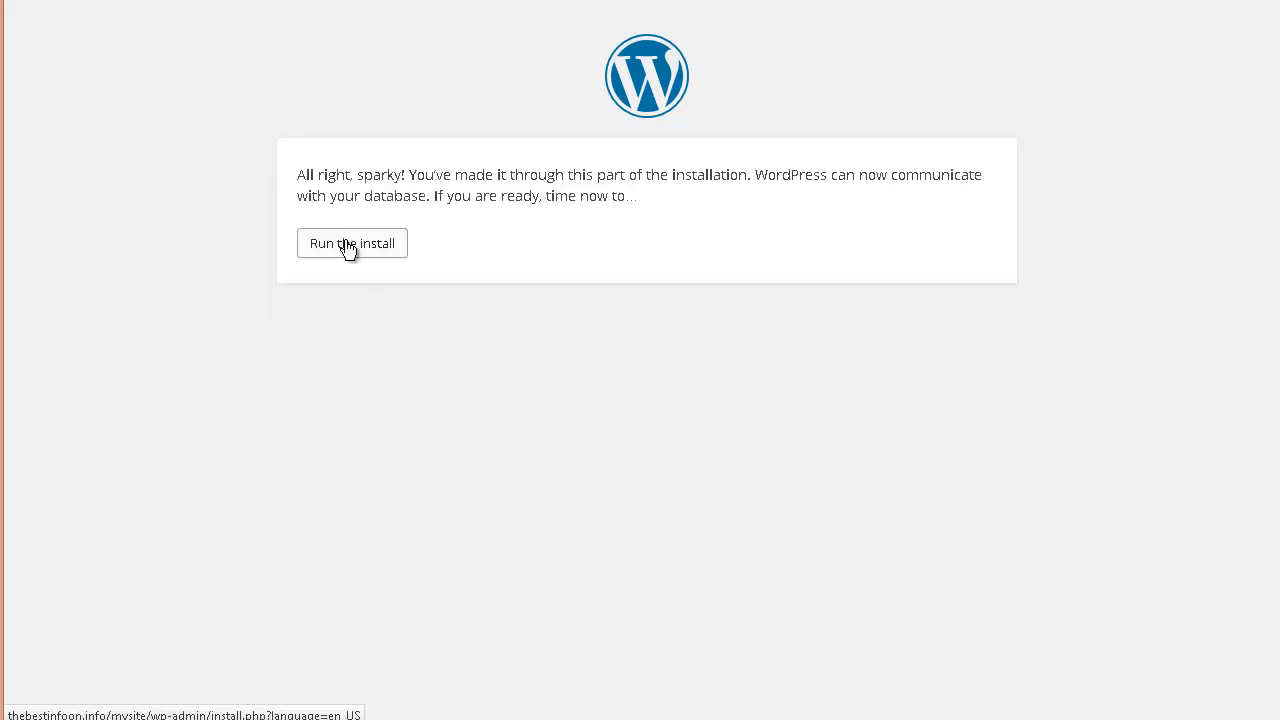
left_click(349, 247)
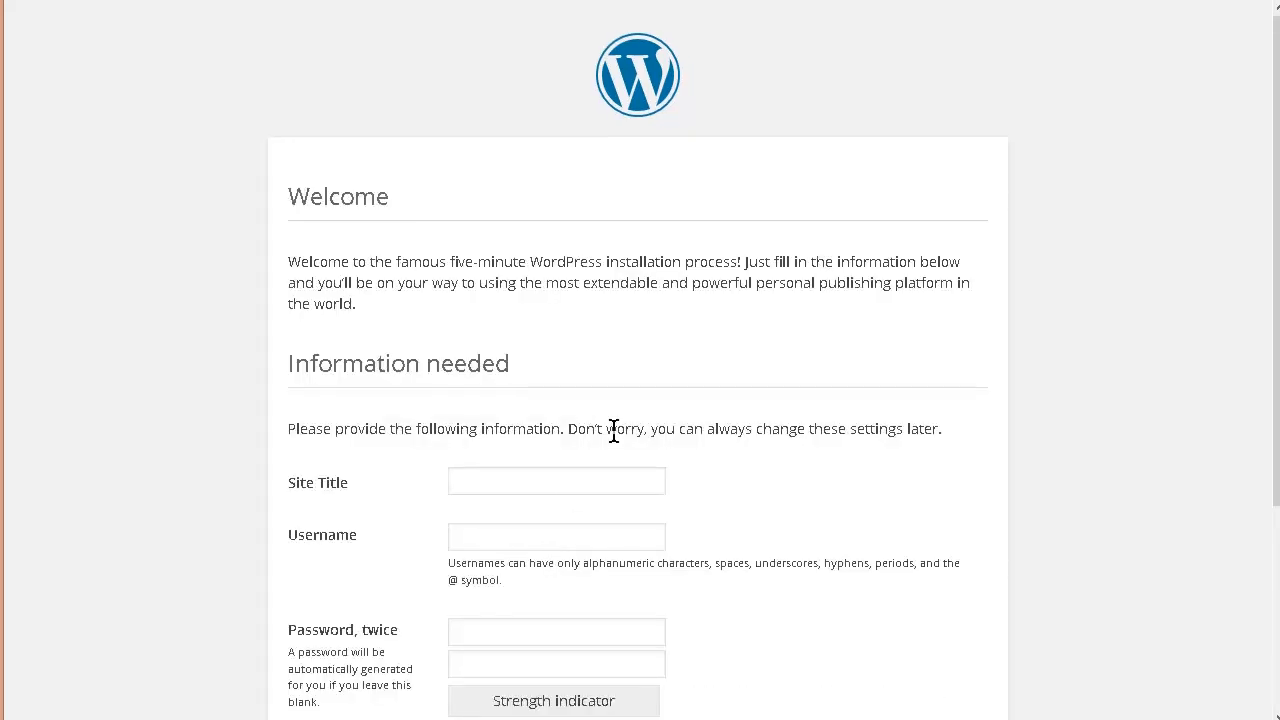
Enter the site title My Site and username mysiteadmin, fill in the admin password and e-mail, and install WordPress.
scroll(611, 428, "down", 3)
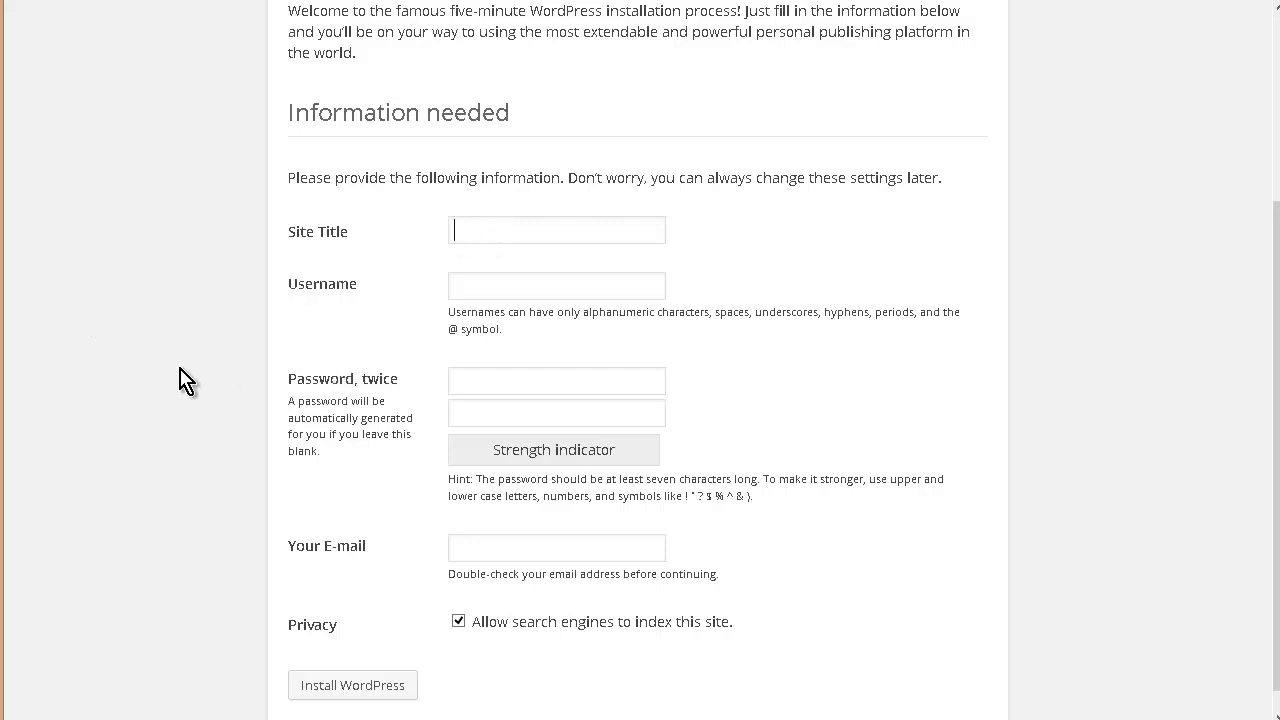
type("M")
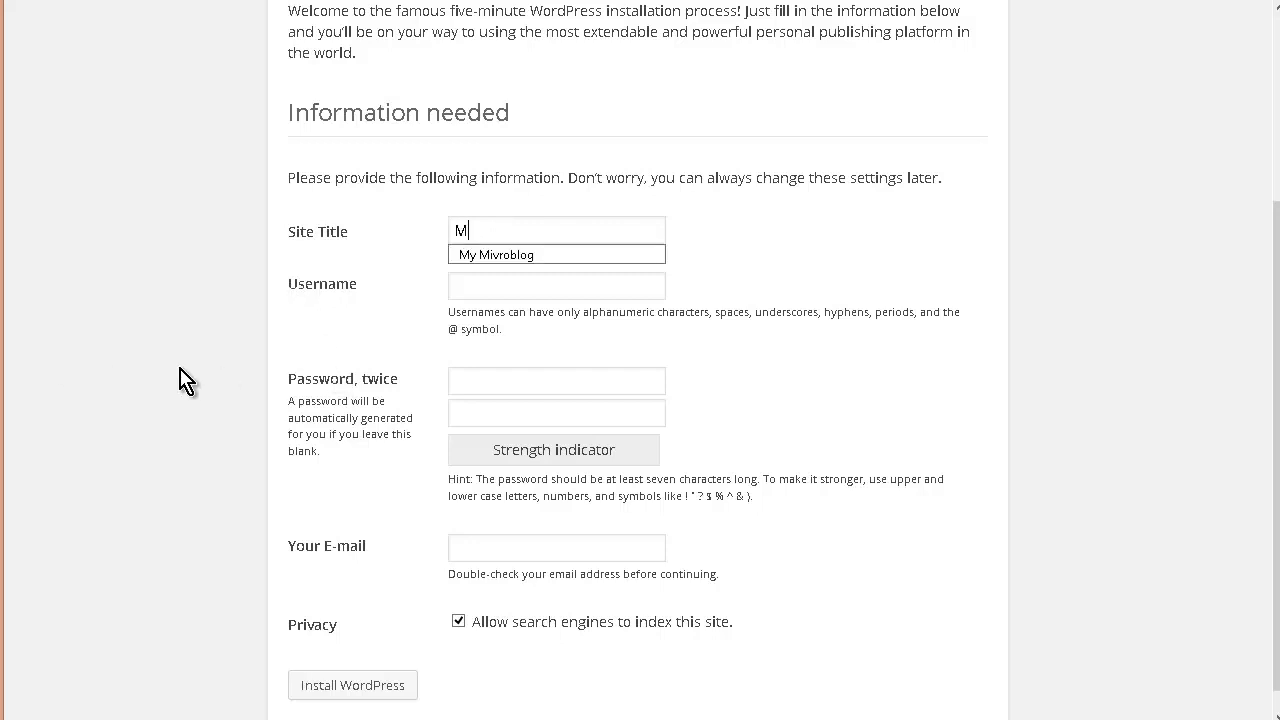
type("y Site")
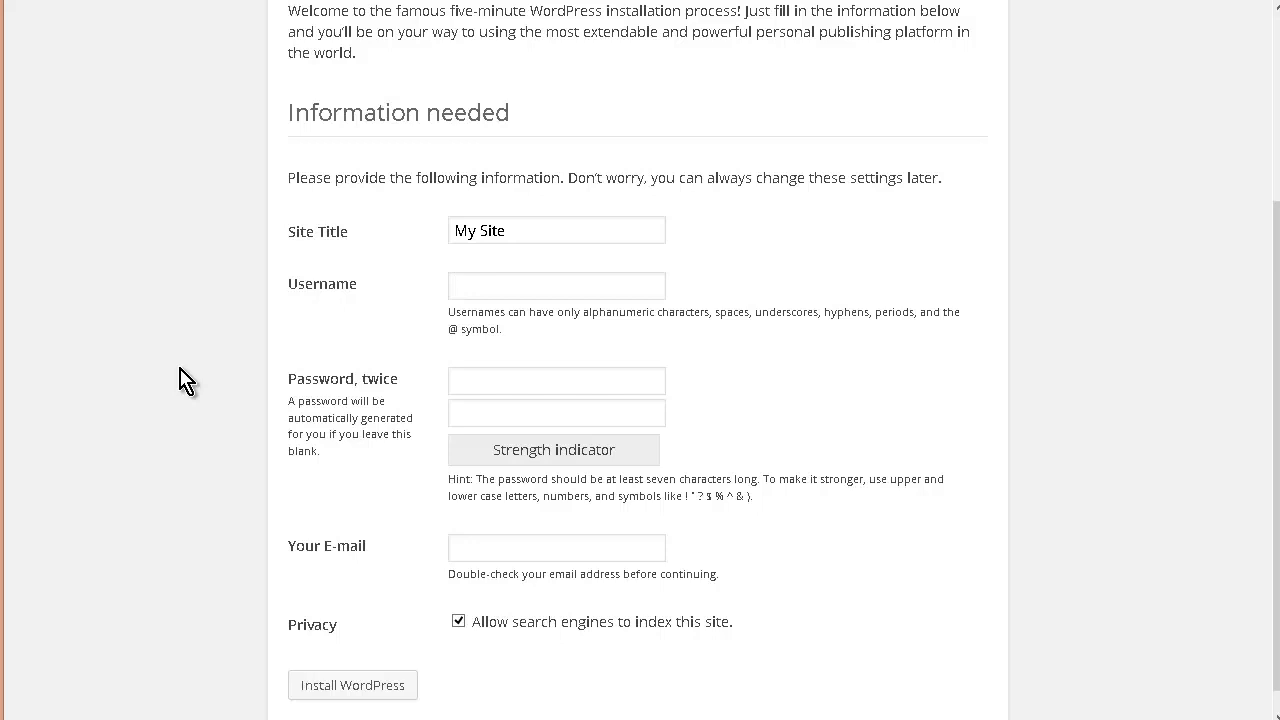
type("mysiteadmin")
left_click(408, 684)
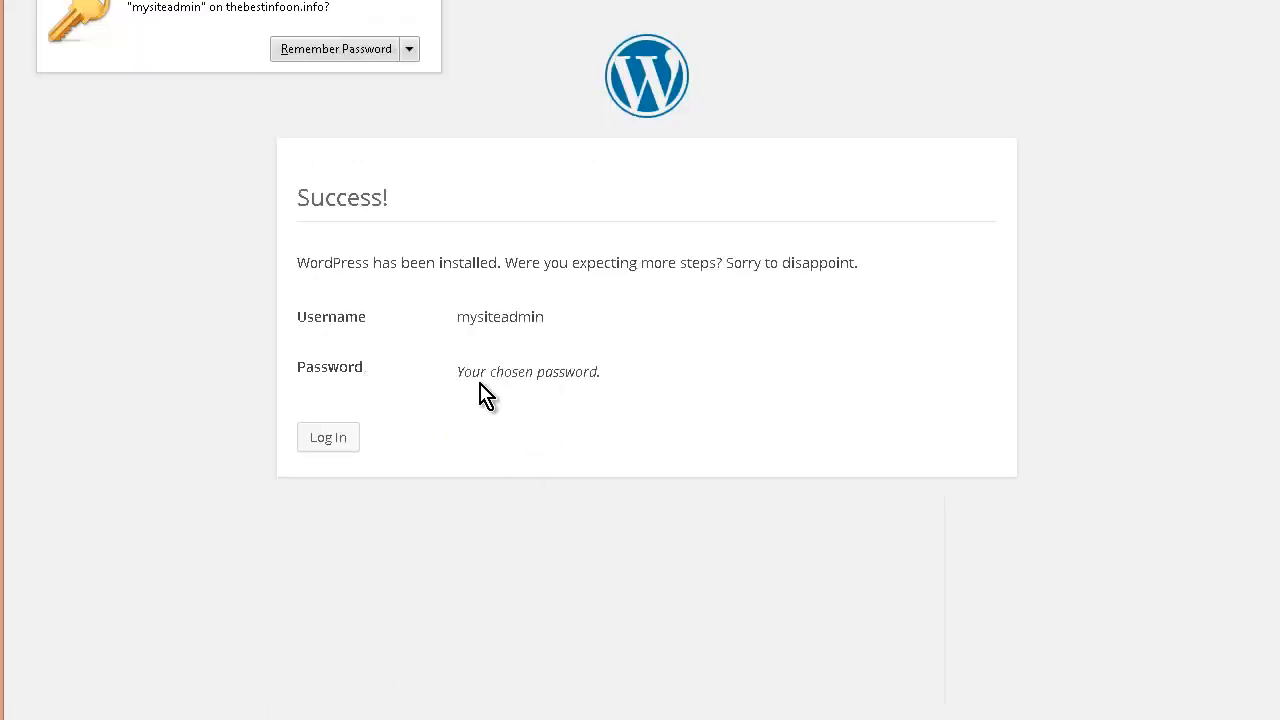
Log in as mysiteadmin with the account password and Remember Me enabled, and dismiss the browser's offer to save the password.
left_click(308, 445)
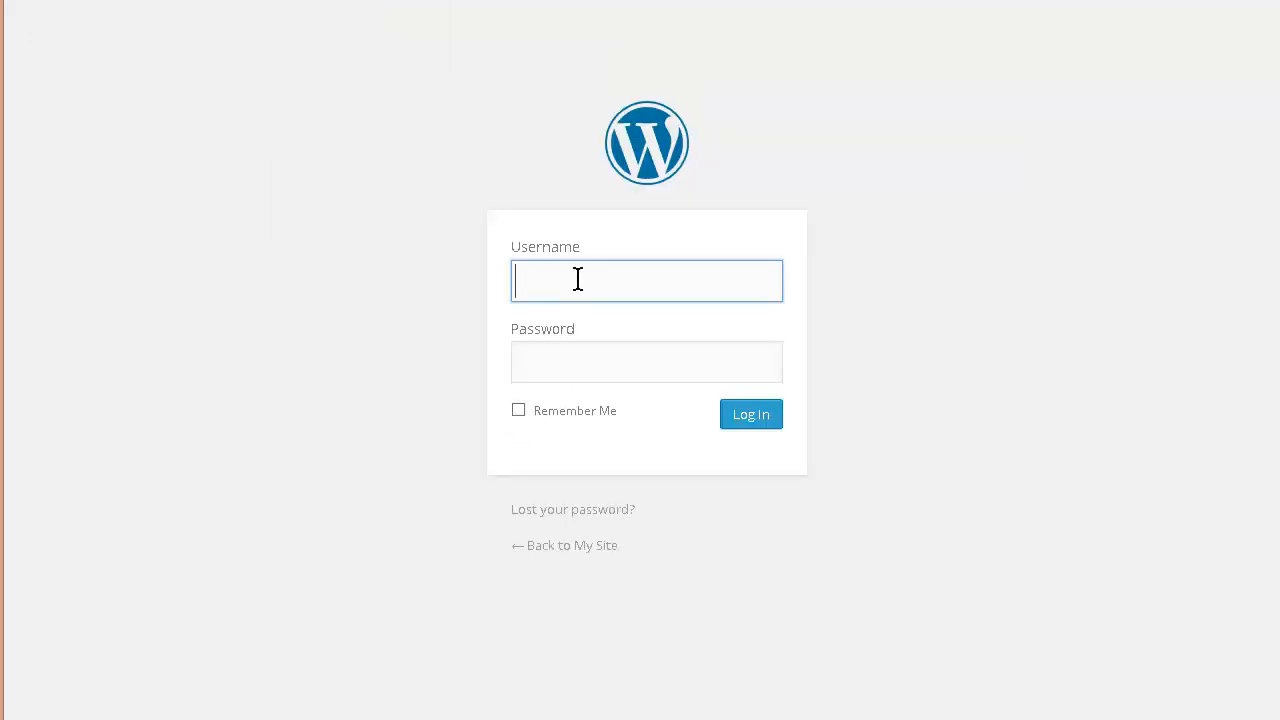
type("mysiteadmin")
key("Tab")
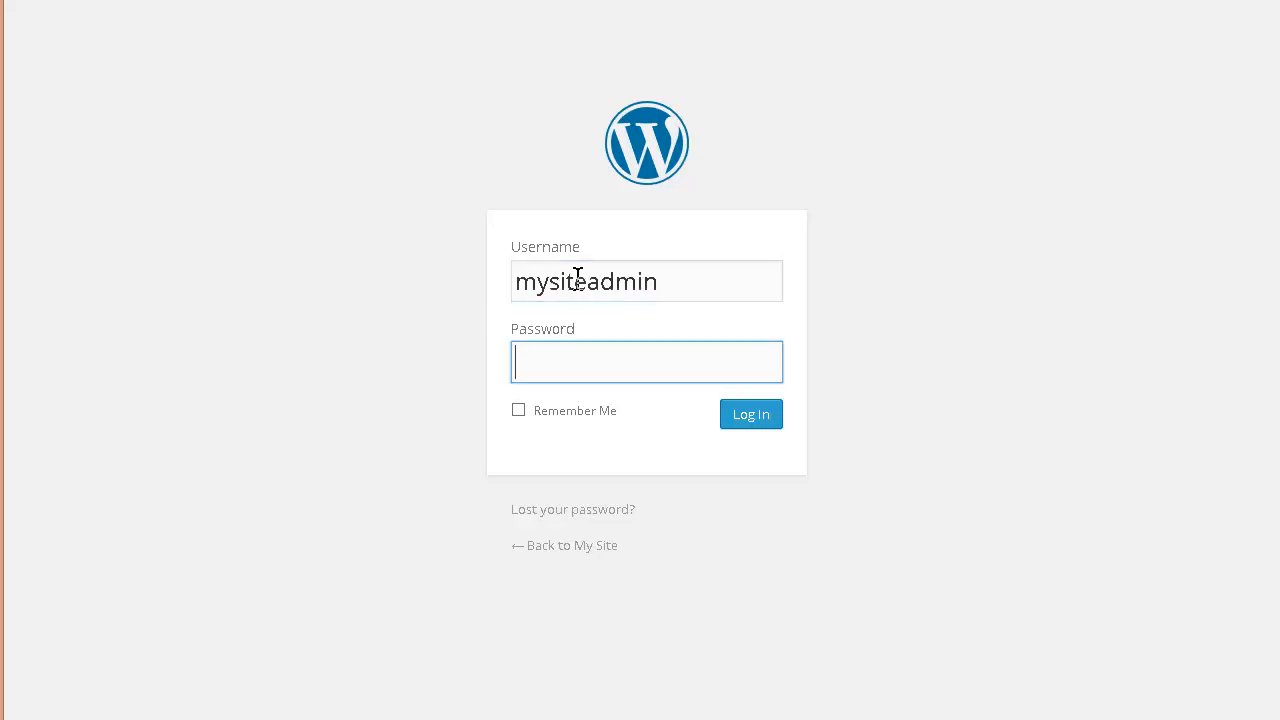
type("********")
key("Tab")
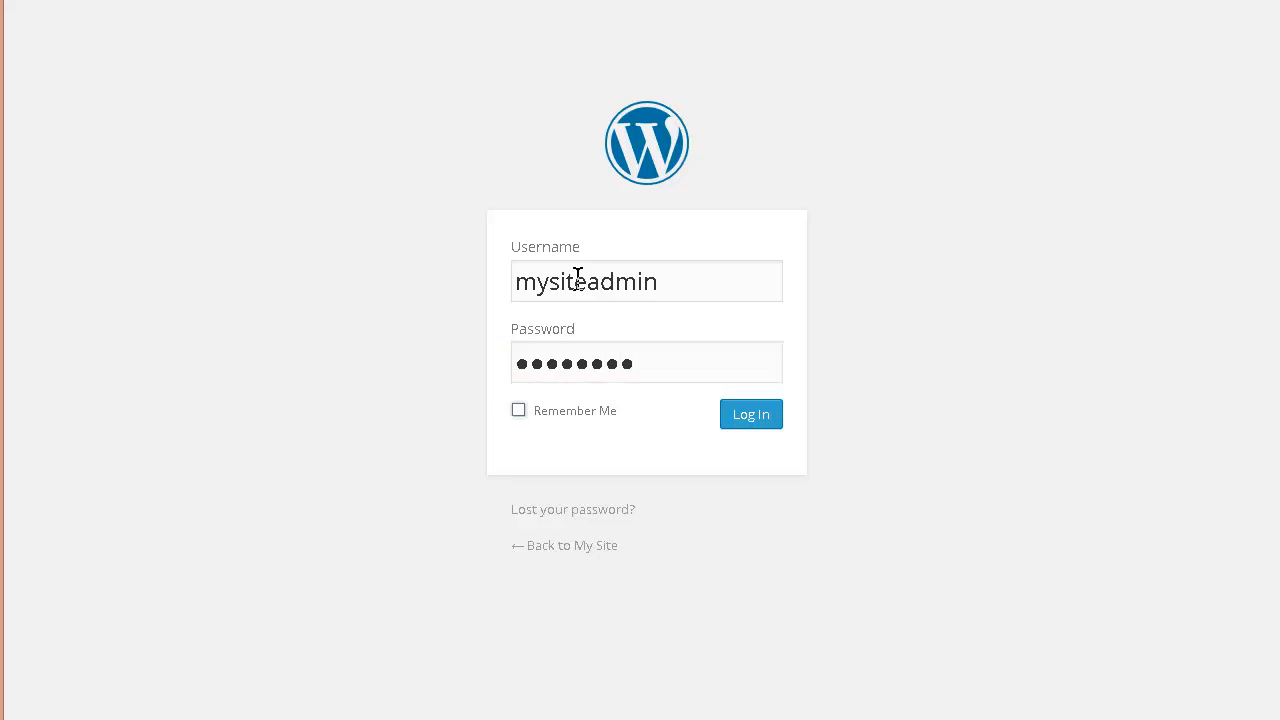
key("space")
left_click(752, 421)
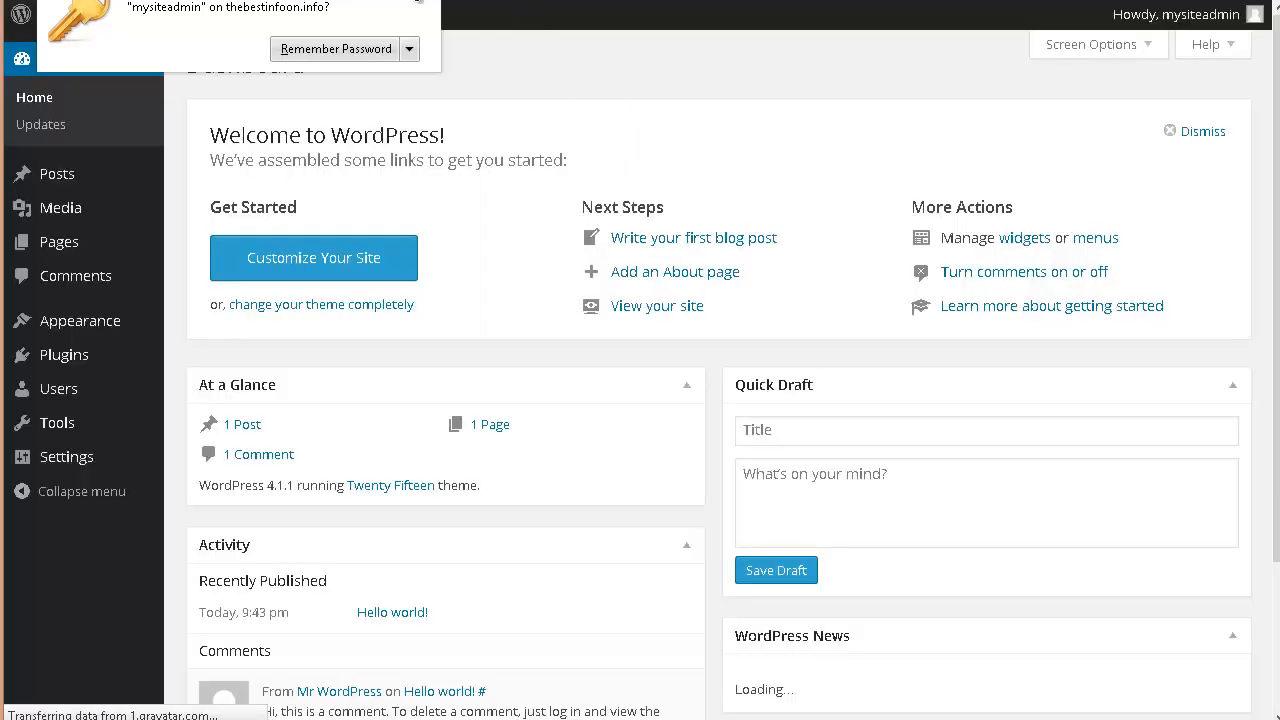
left_click(420, 1)
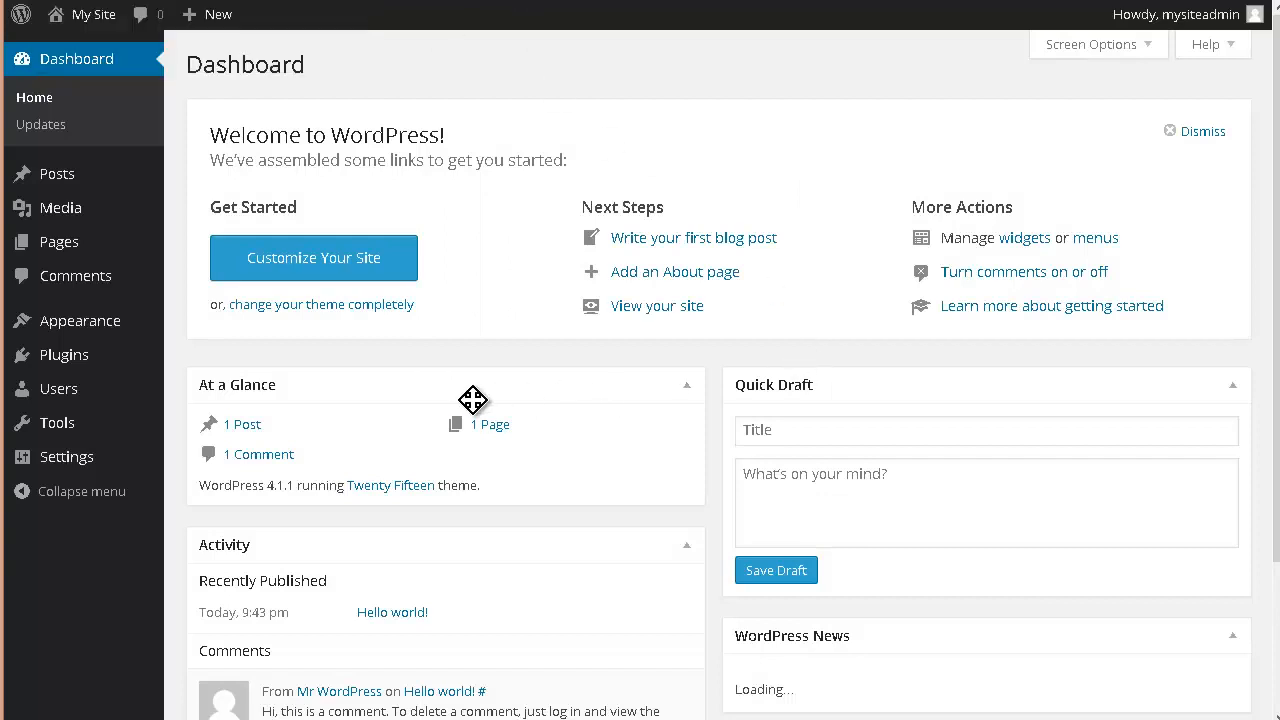